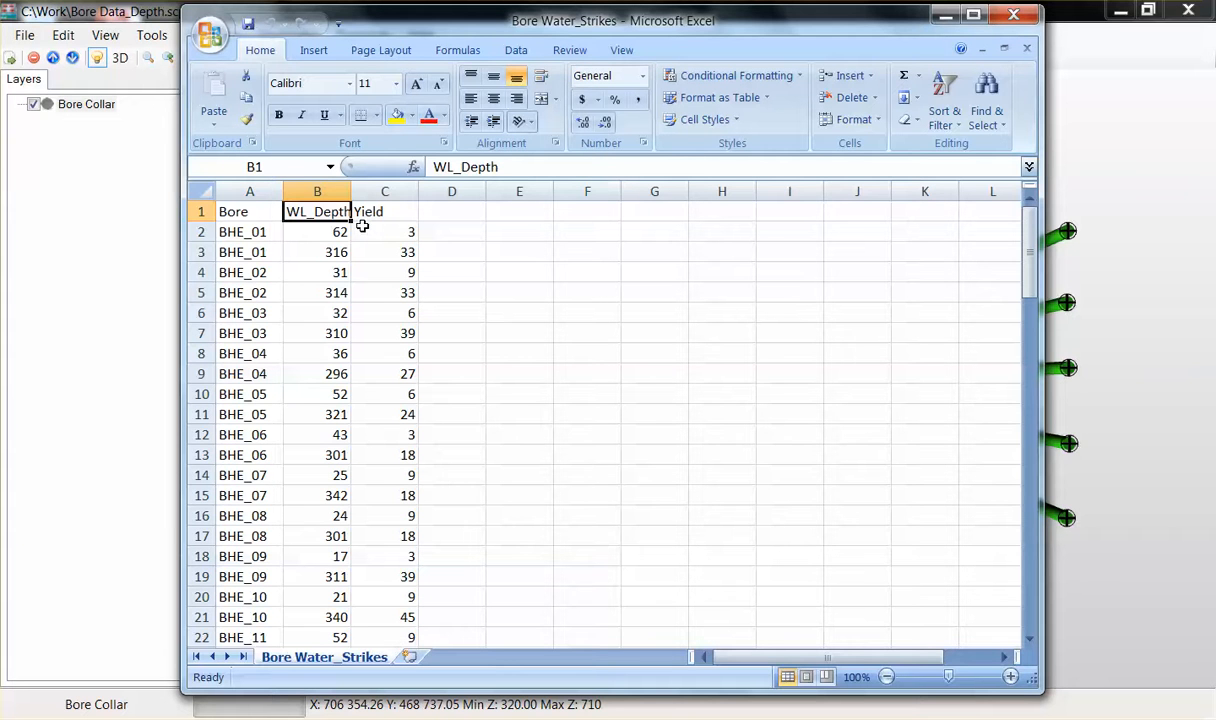
# Step: Close the Bore Water_Strikes workbook, switch to Sci_3D and open the additional attribute import for the Bore Collar layer
pyautogui.click(402, 212)
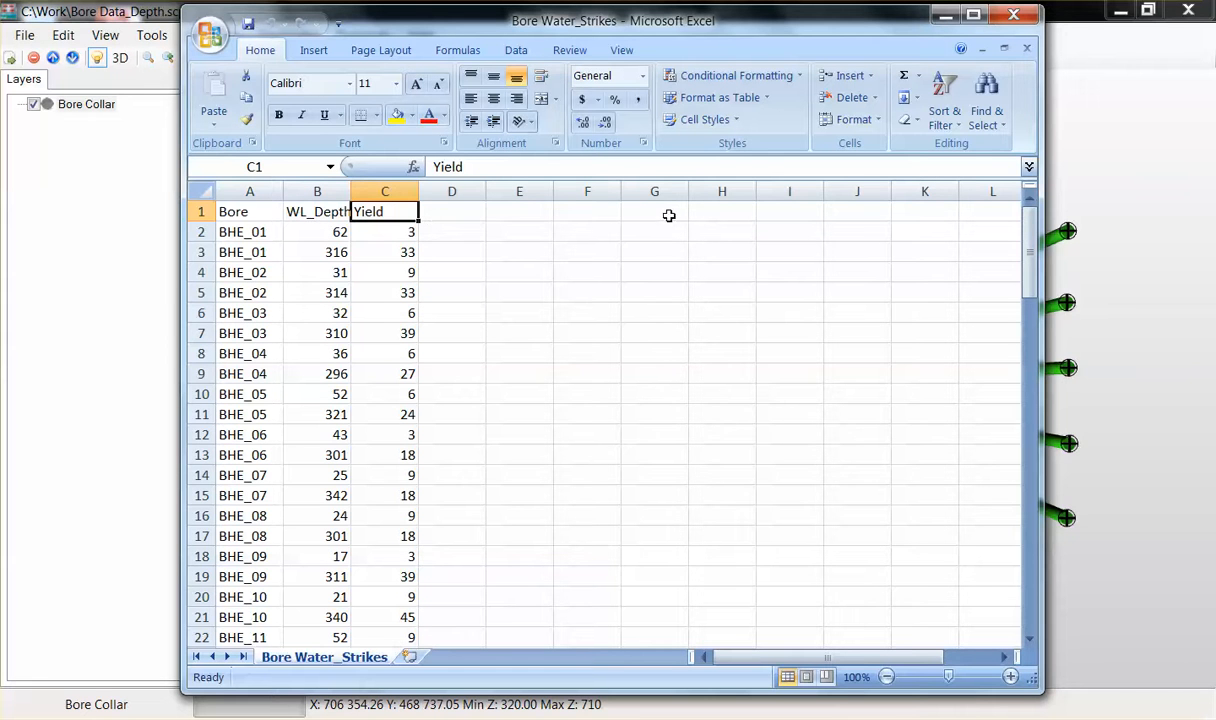
pyautogui.click(1020, 17)
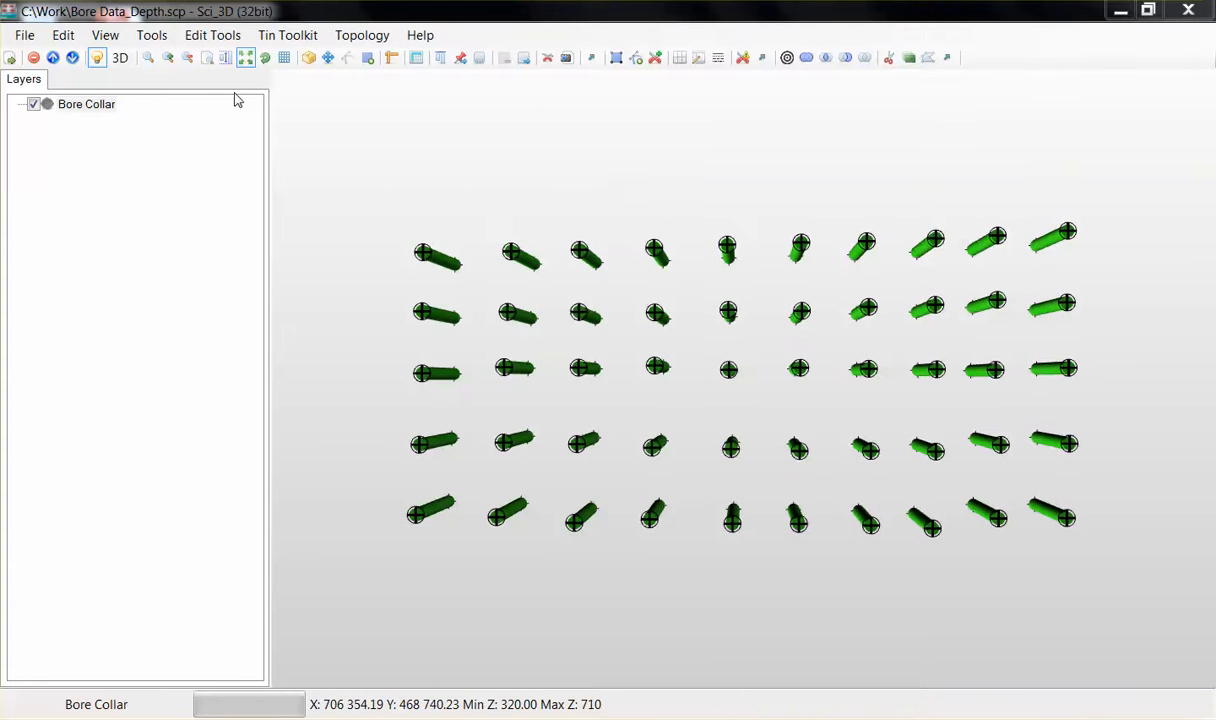
pyautogui.click(93, 106)
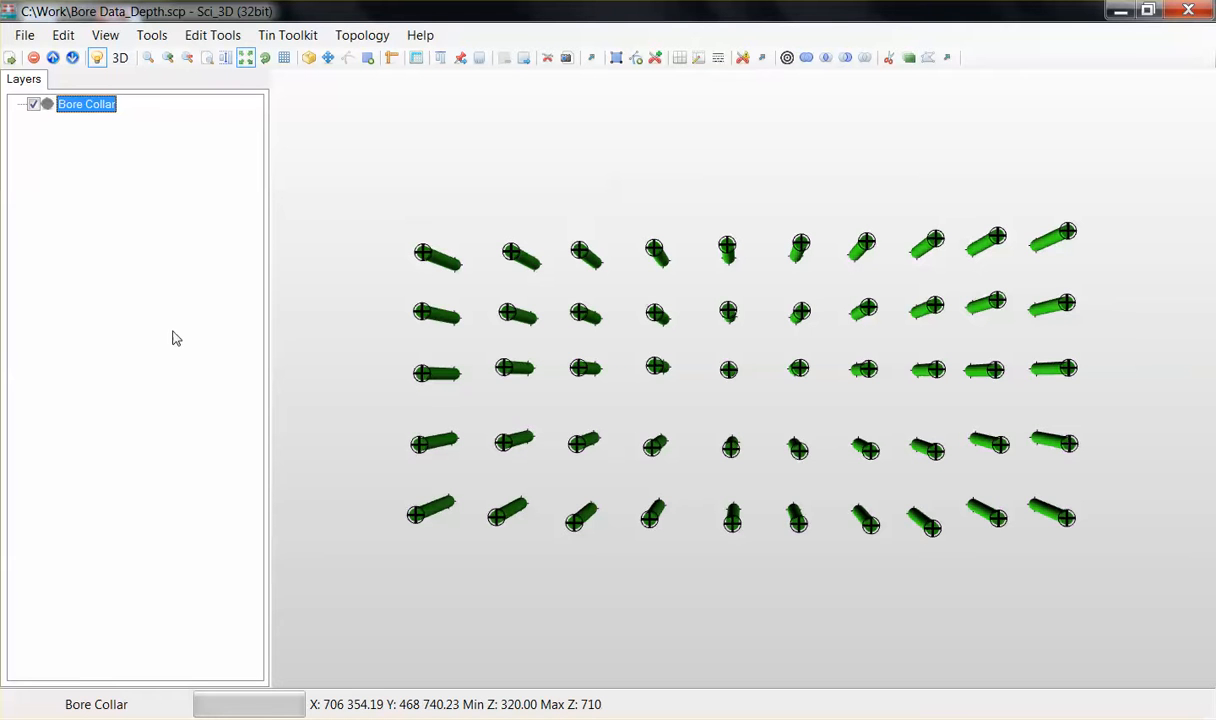
pyautogui.rightClick(103, 110)
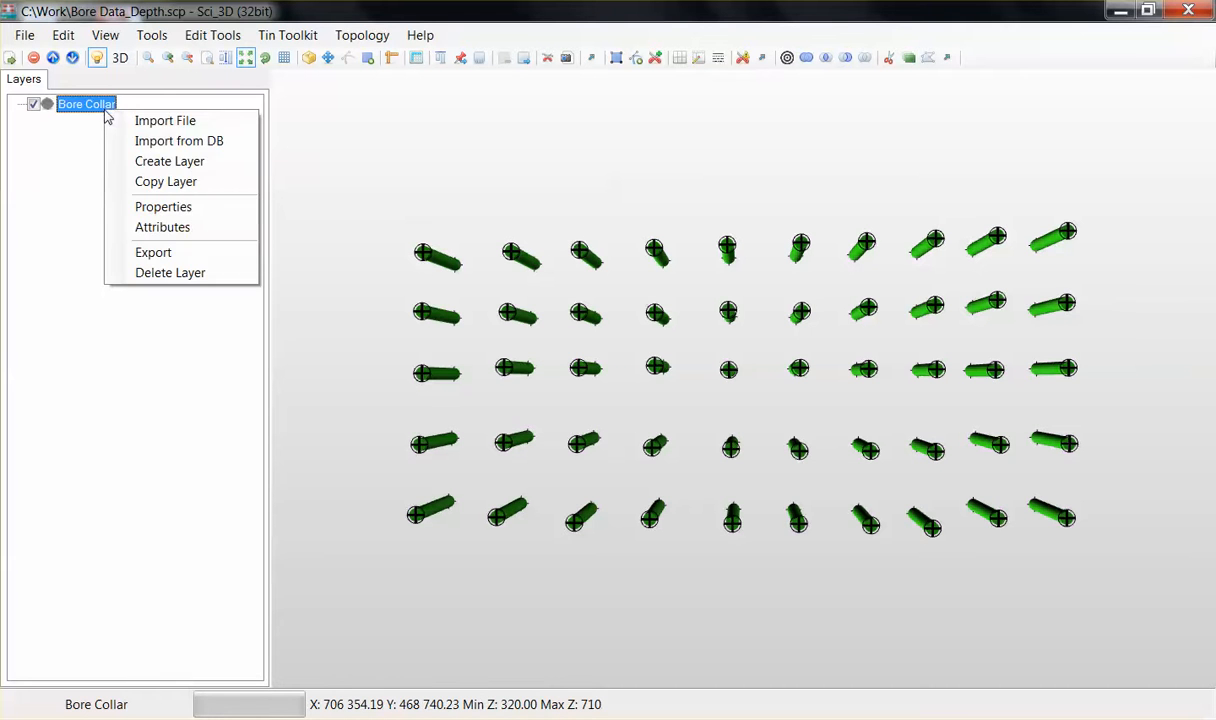
pyautogui.click(220, 234)
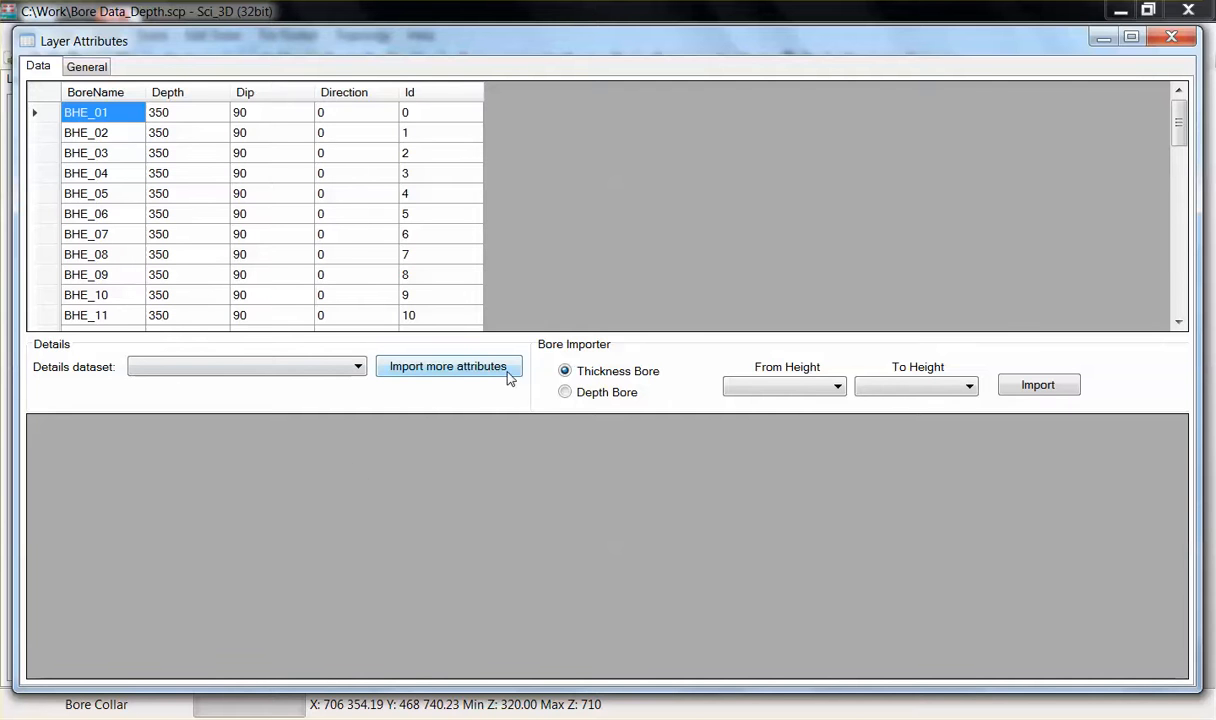
pyautogui.click(508, 370)
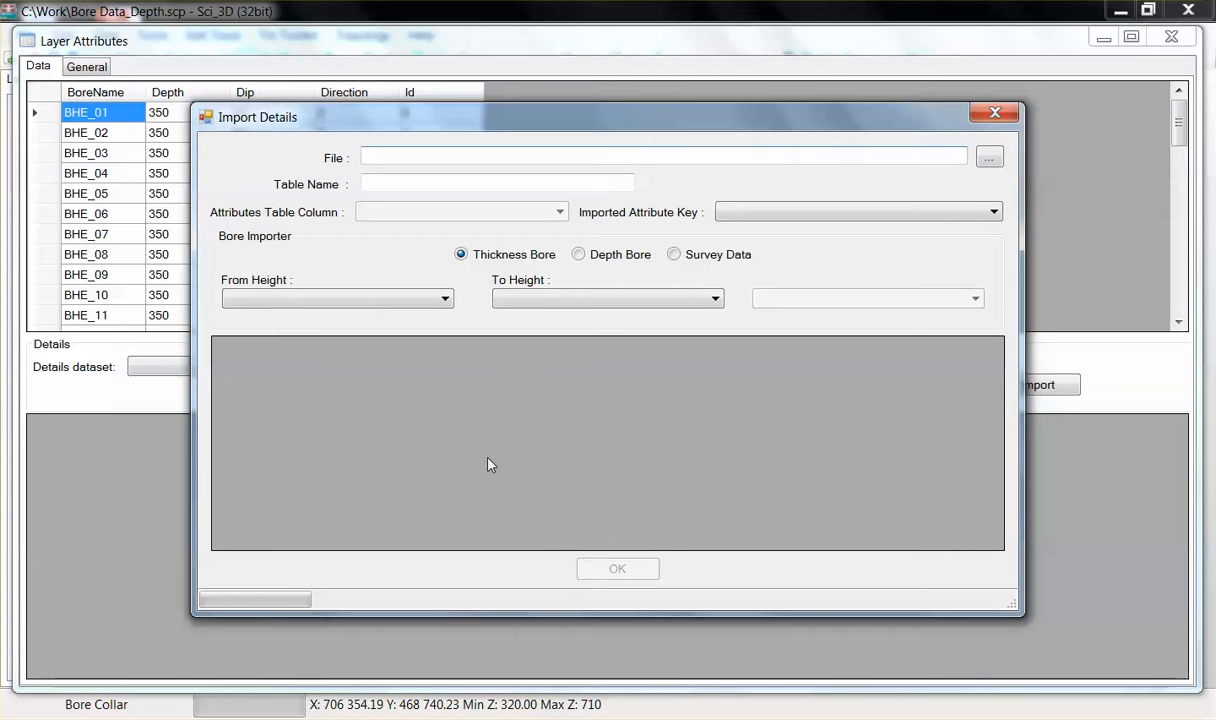
# Step: Load Bore Water_Strikes from the Bore Data folder as the import file and set Bore as the imported attribute key
pyautogui.click(992, 162)
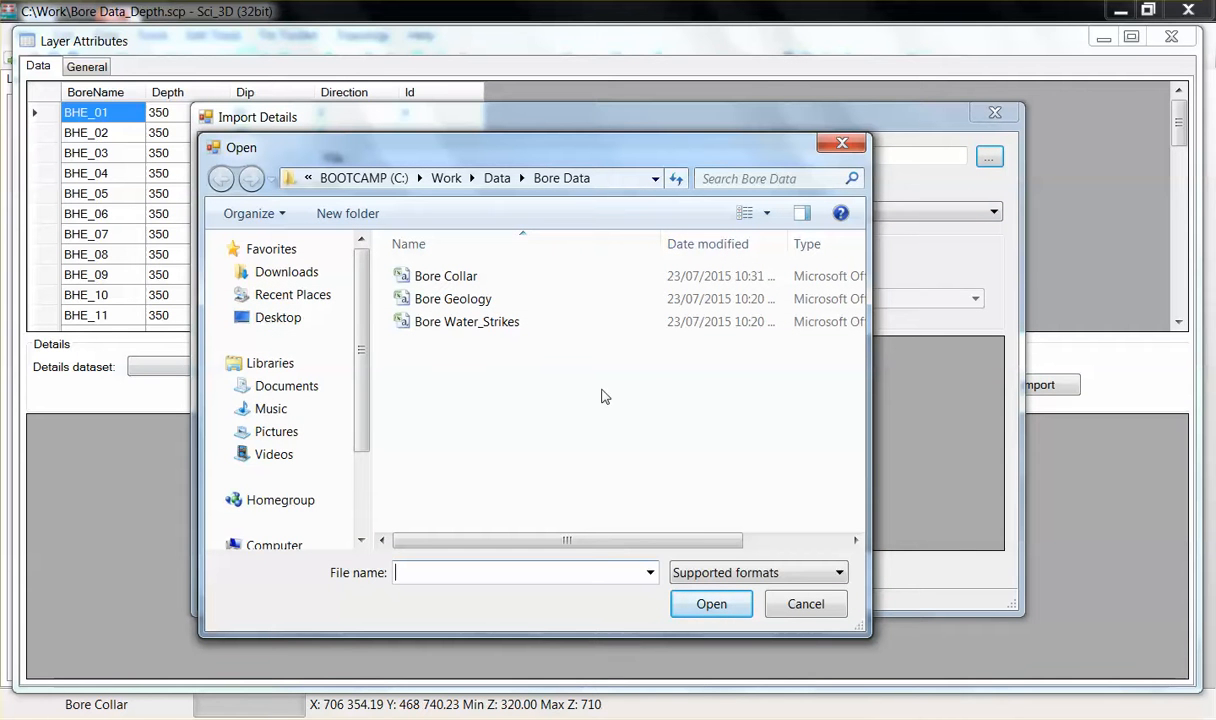
pyautogui.click(522, 322)
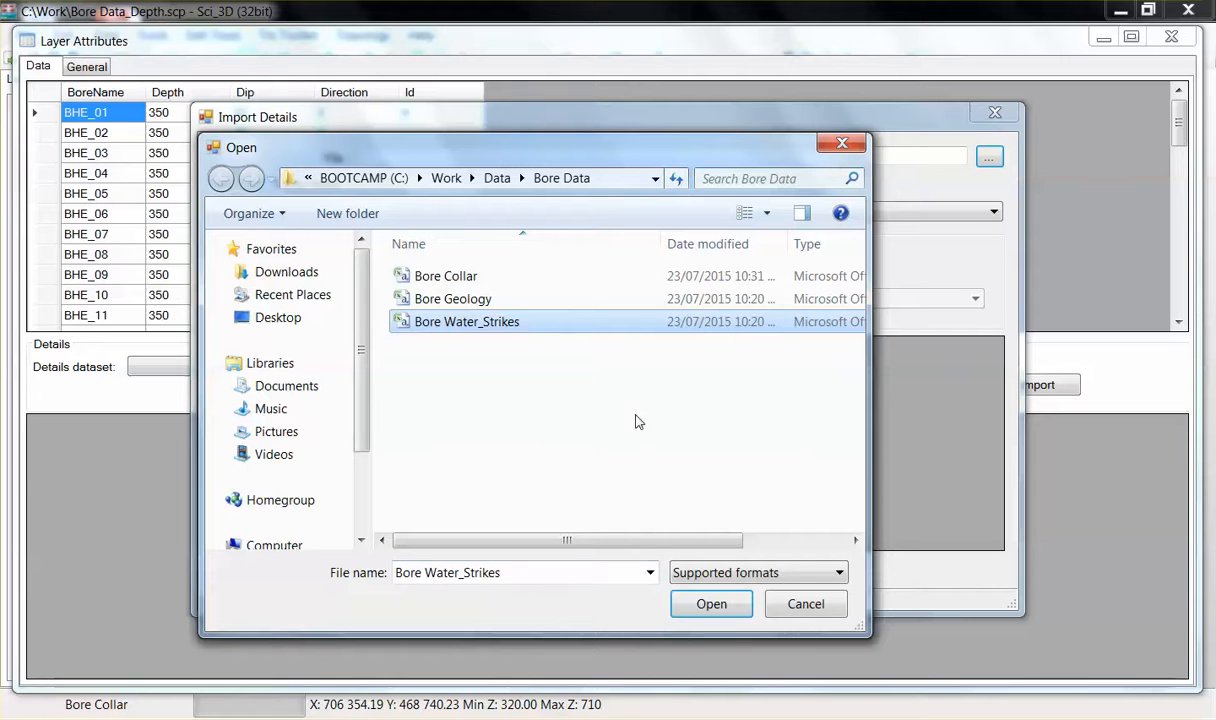
pyautogui.click(741, 609)
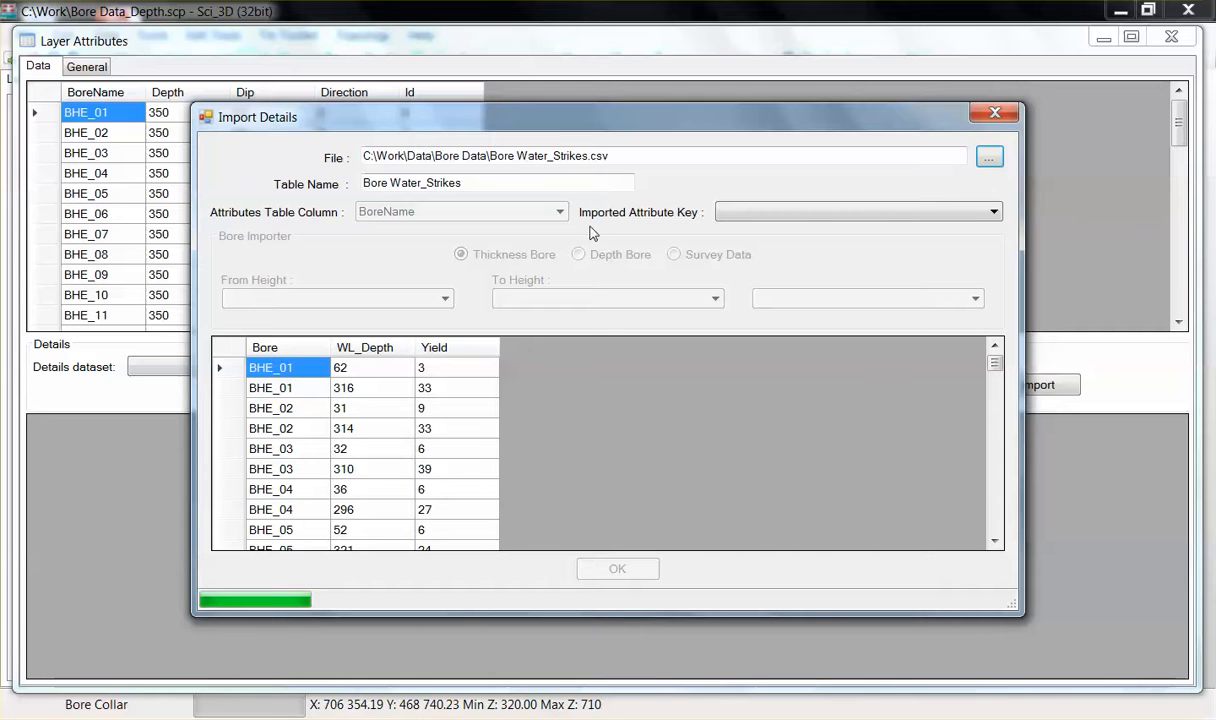
pyautogui.click(750, 214)
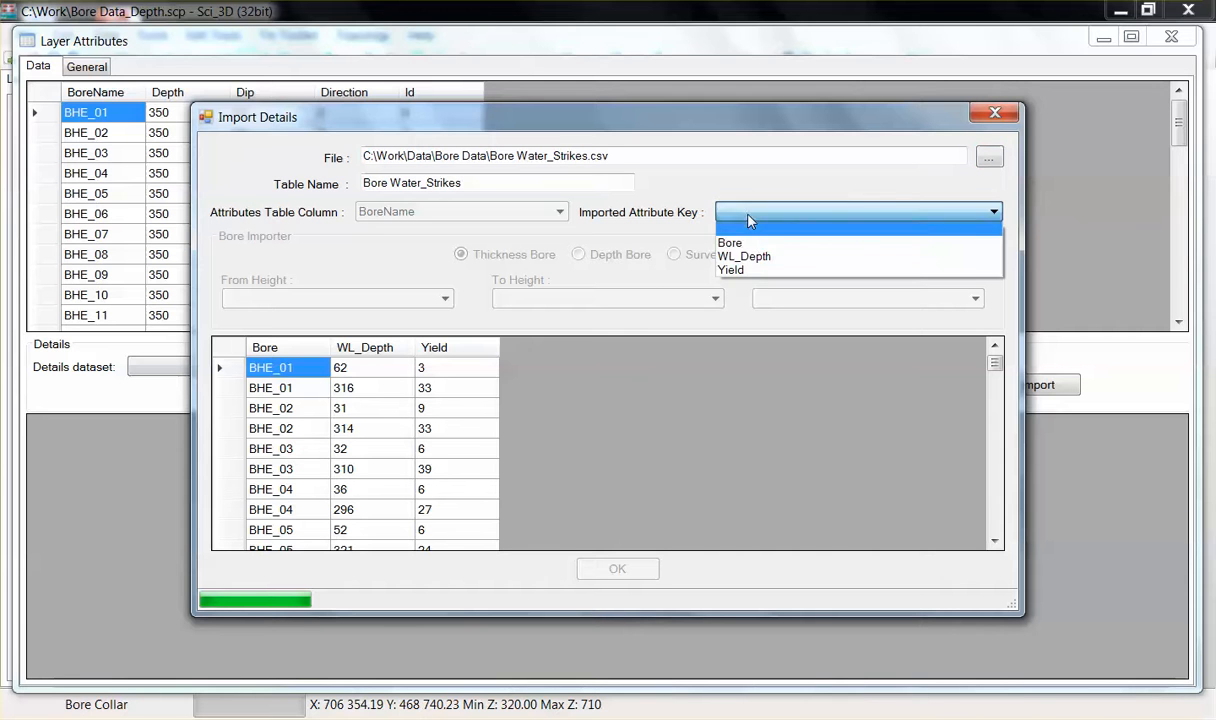
pyautogui.click(755, 243)
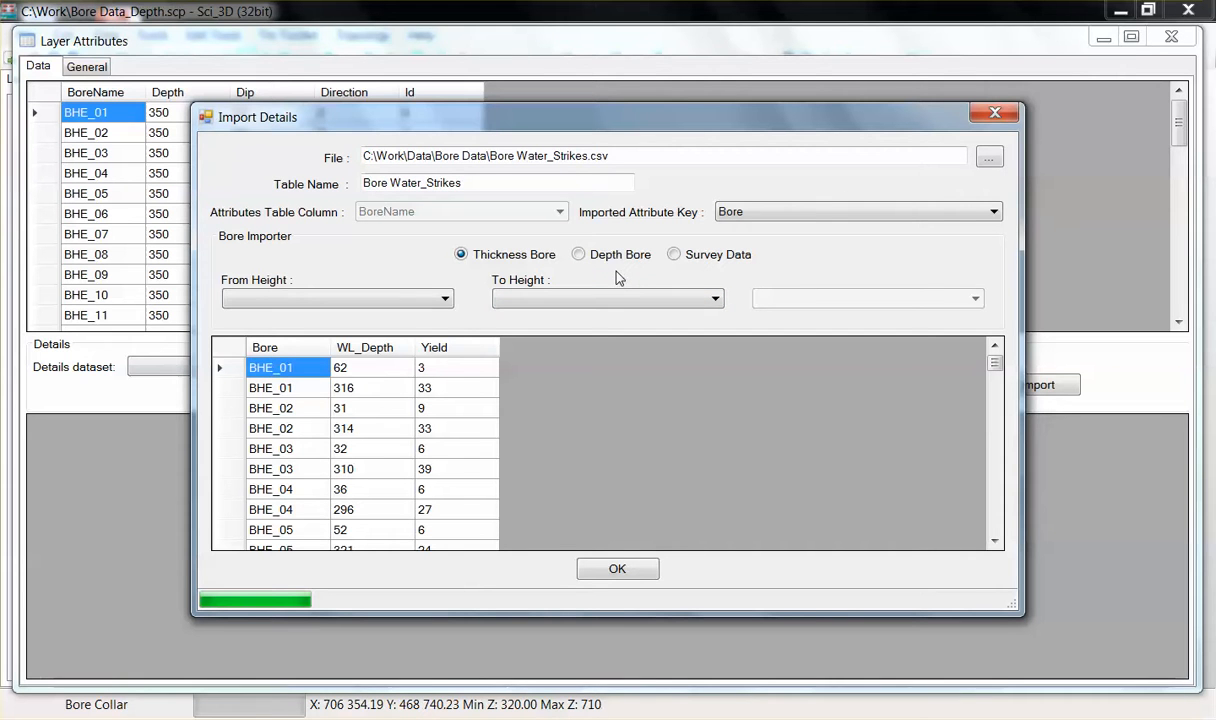
# Step: Import the water strikes as Depth Bore data with WL_Depth as depth and Yield as diameter, and save the project
pyautogui.click(578, 255)
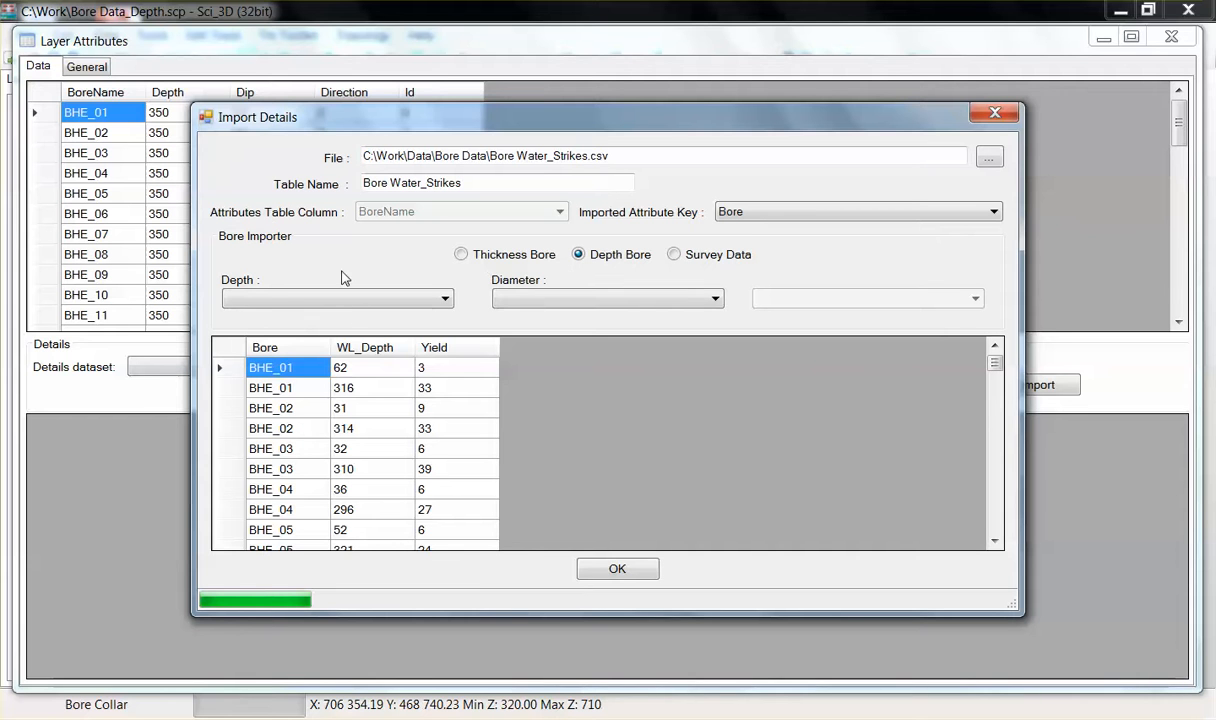
pyautogui.click(362, 300)
pyautogui.click(358, 329)
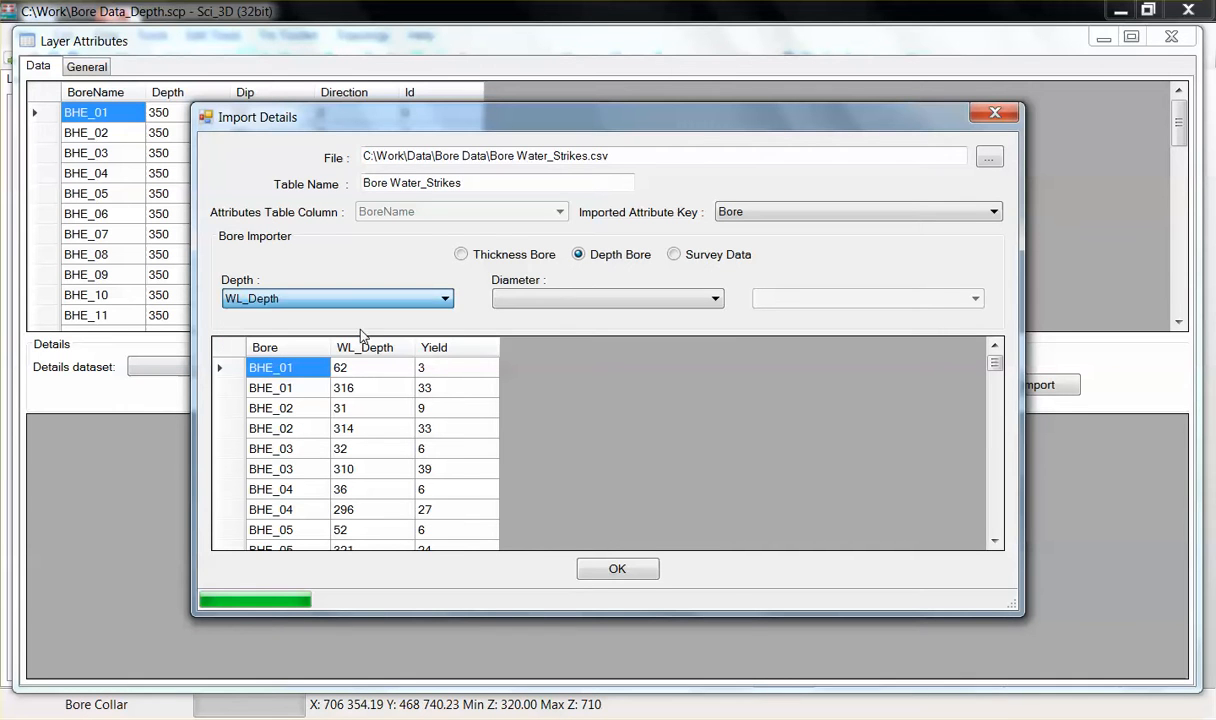
pyautogui.click(530, 298)
pyautogui.click(530, 343)
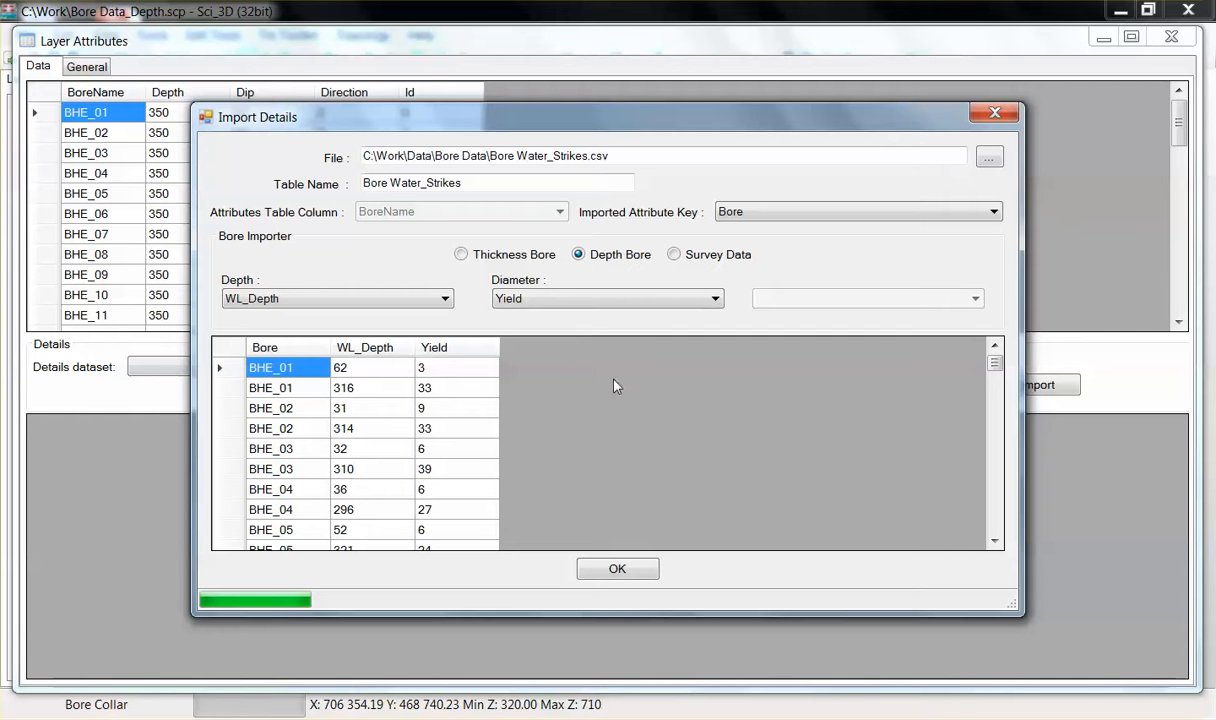
pyautogui.click(646, 572)
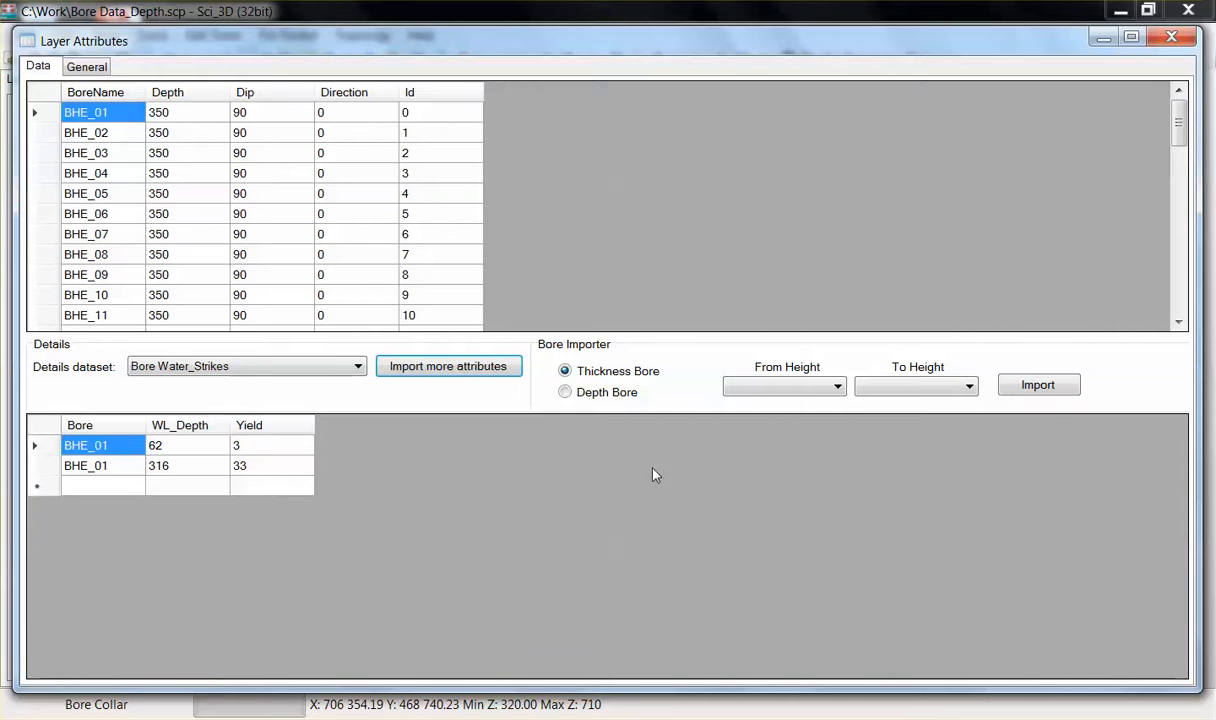
pyautogui.click(1171, 37)
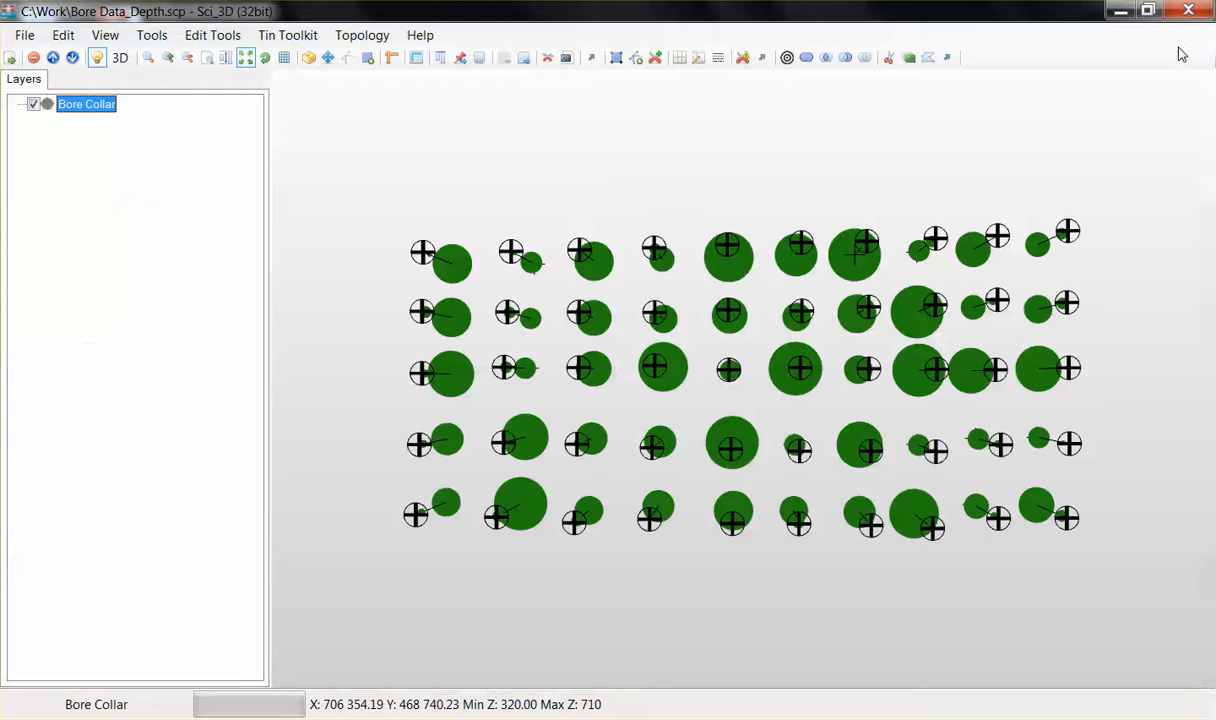
pyautogui.click(24, 35)
pyautogui.click(41, 100)
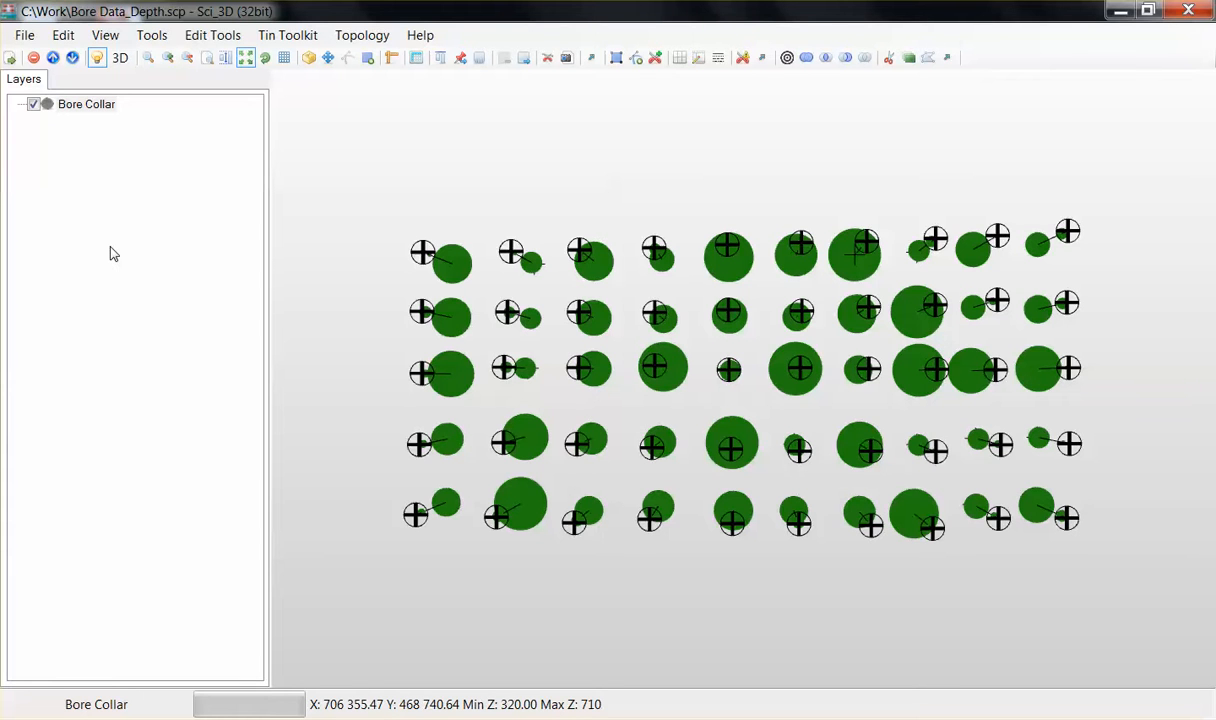
# Step: Enable attribute range colouring for the Bore Collar layer, based on the Yield attribute of the Bore Water_Strikes table
pyautogui.doubleClick(85, 110)
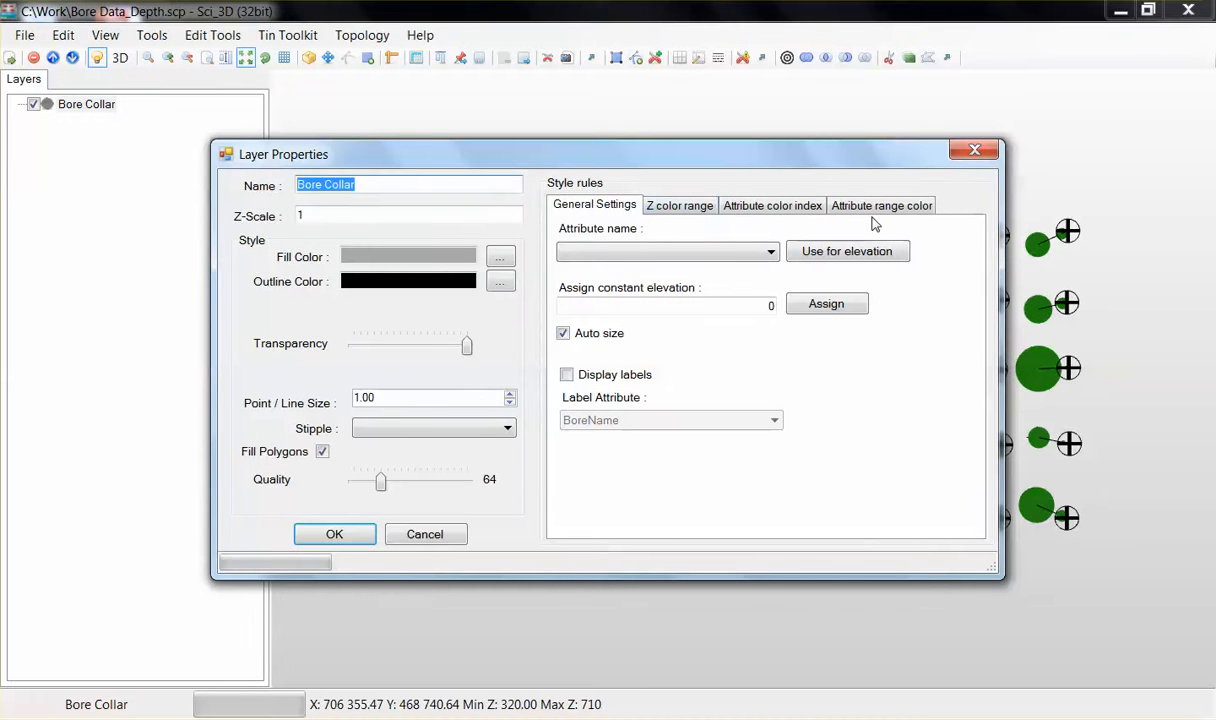
pyautogui.click(885, 210)
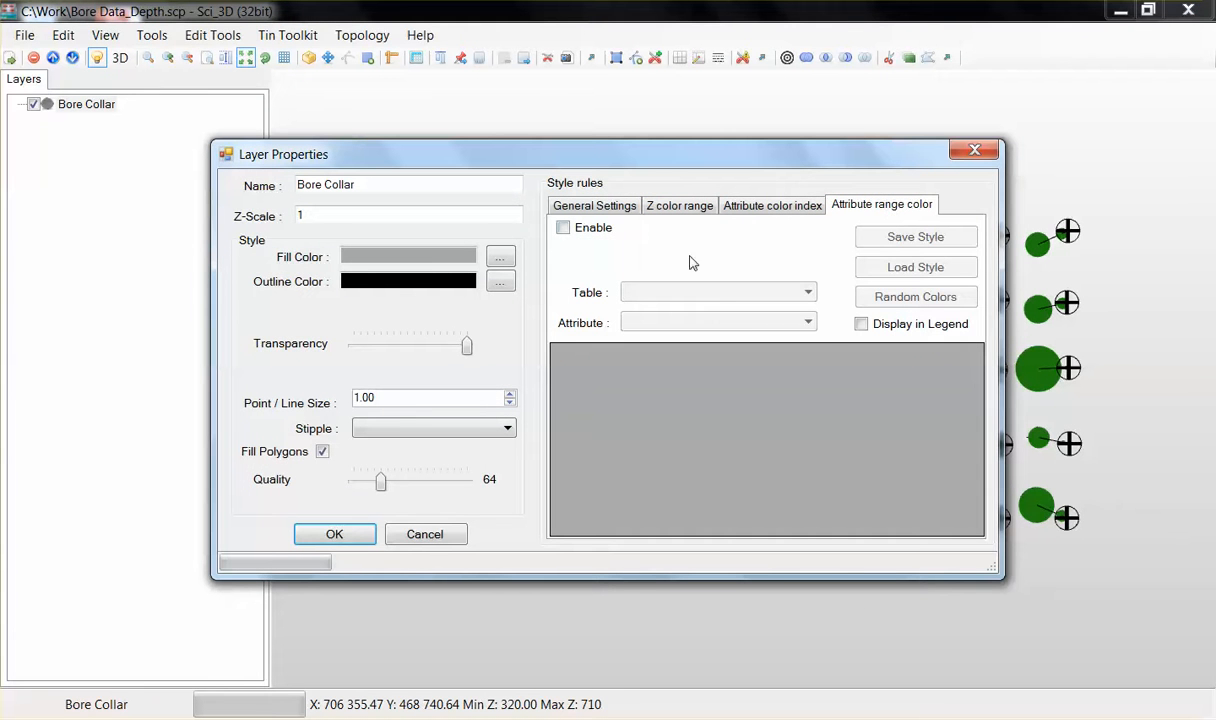
pyautogui.click(563, 228)
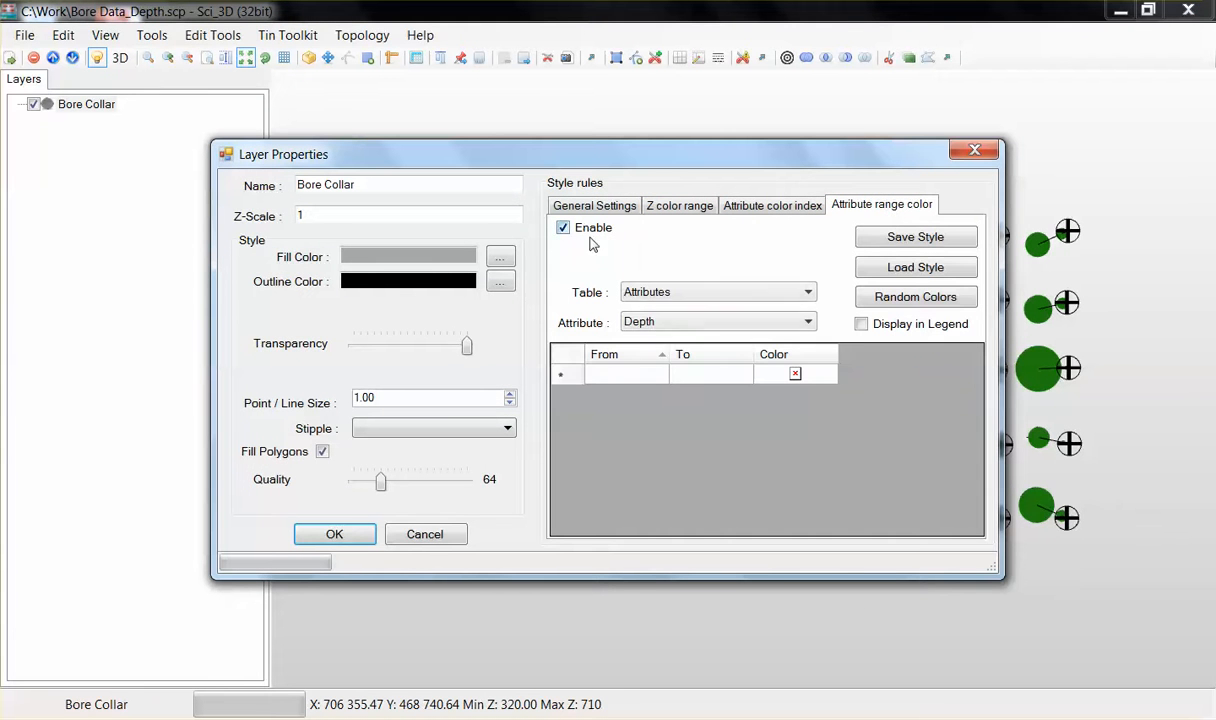
pyautogui.click(741, 294)
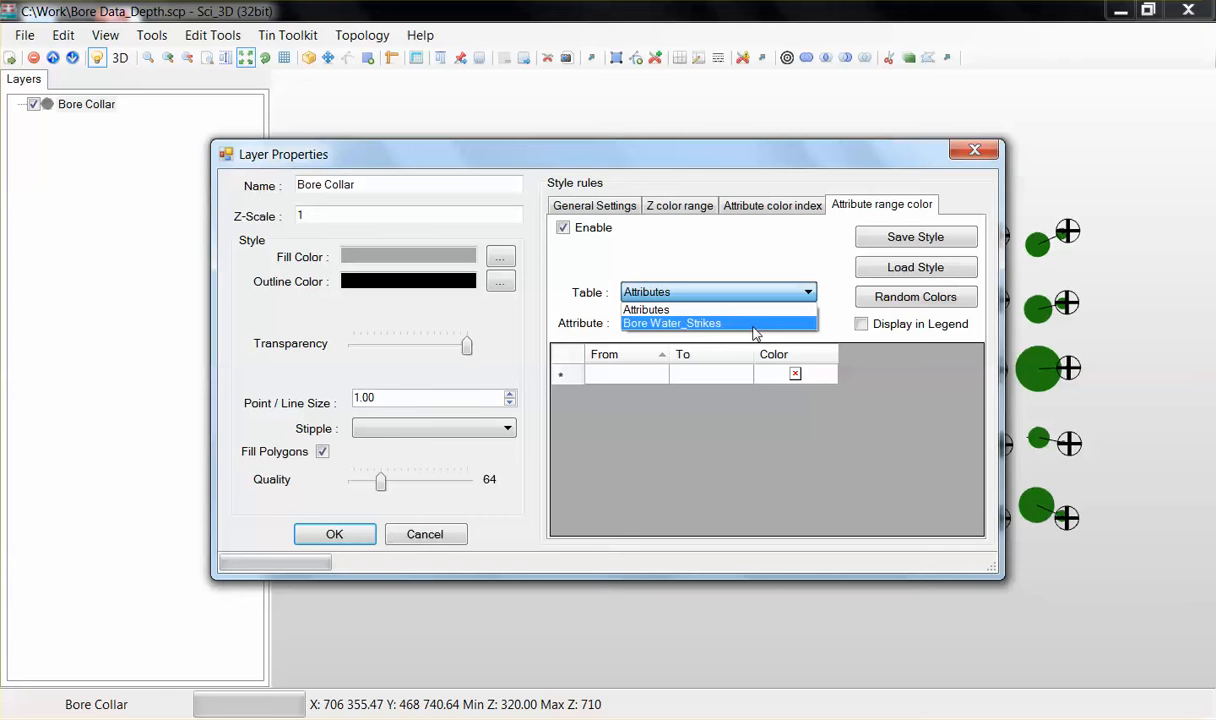
pyautogui.click(755, 324)
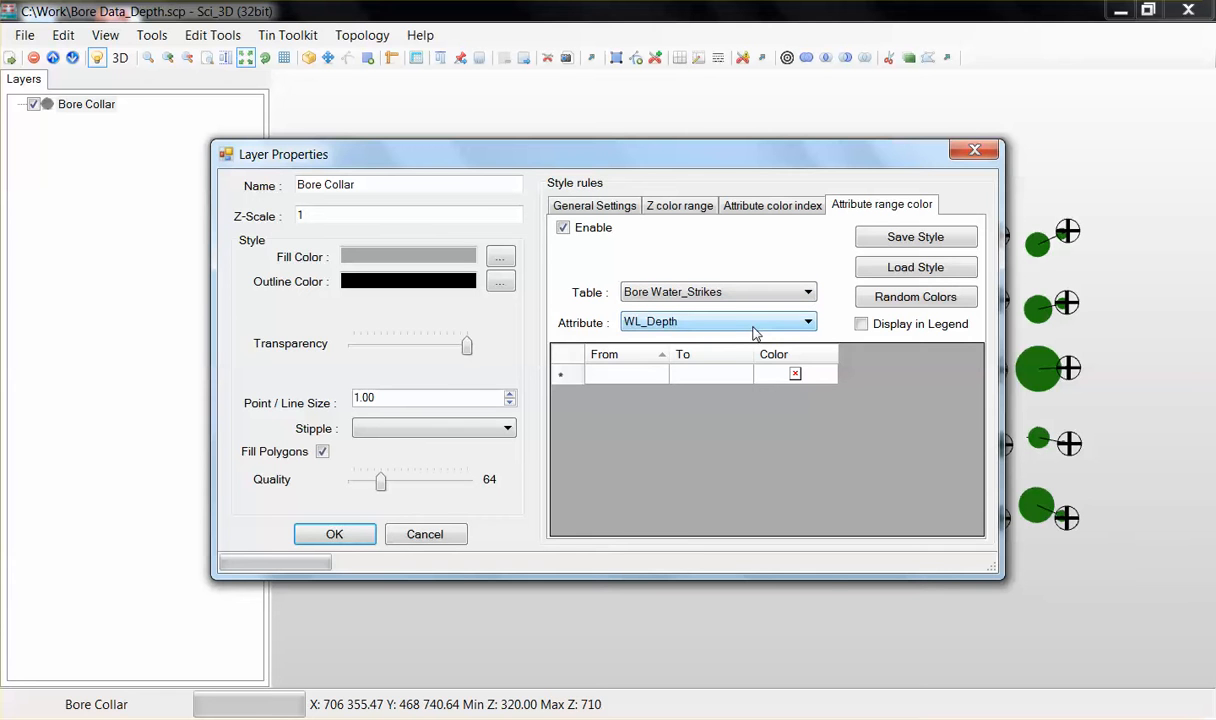
pyautogui.click(755, 324)
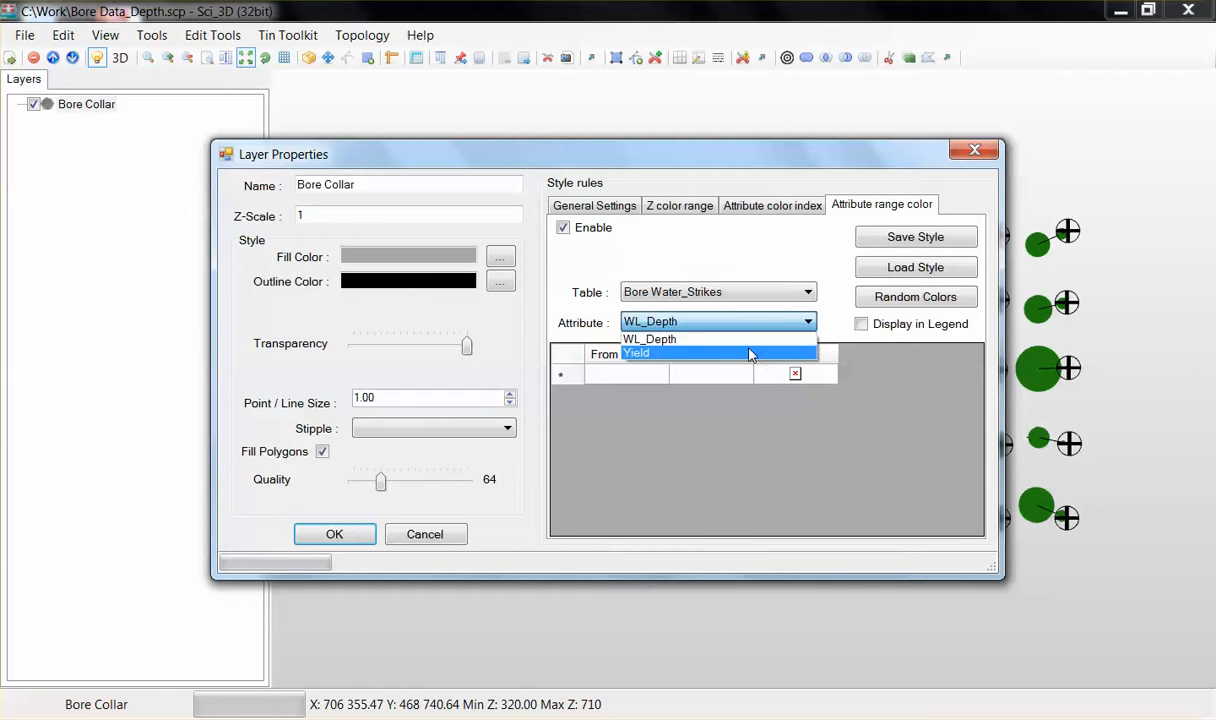
pyautogui.click(751, 356)
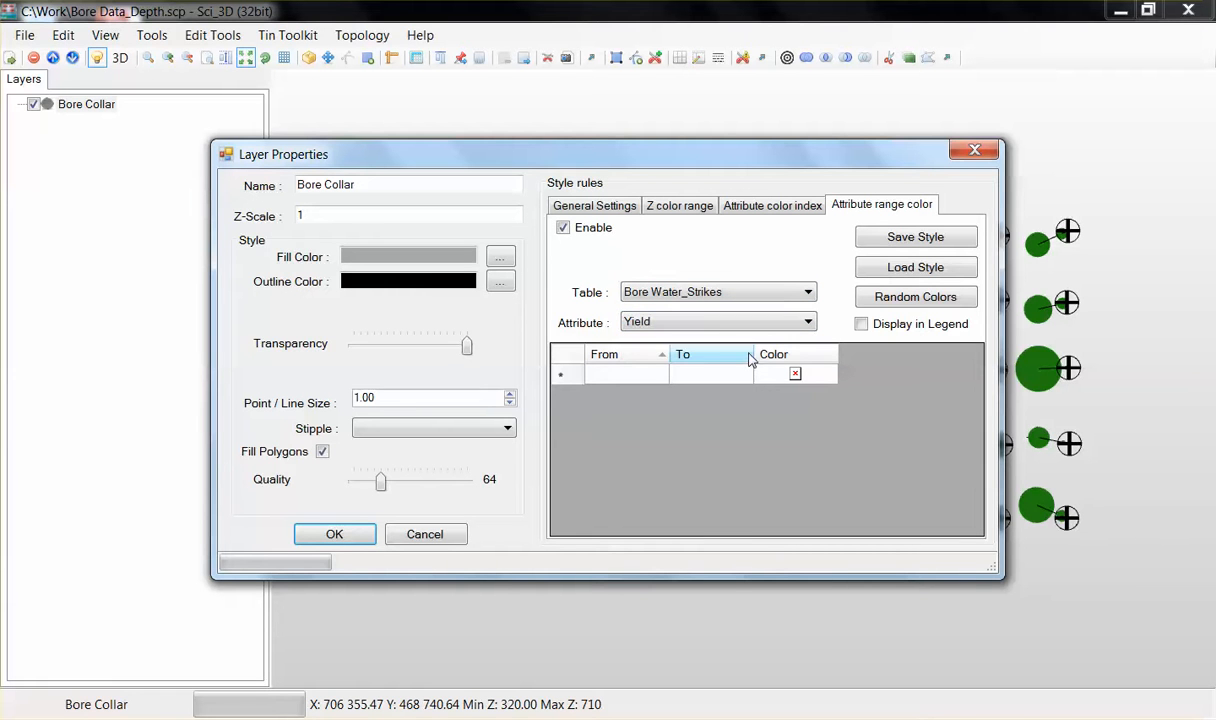
# Step: Add a yield range from 0 to 5 and assign it the pink colour
pyautogui.click(628, 376)
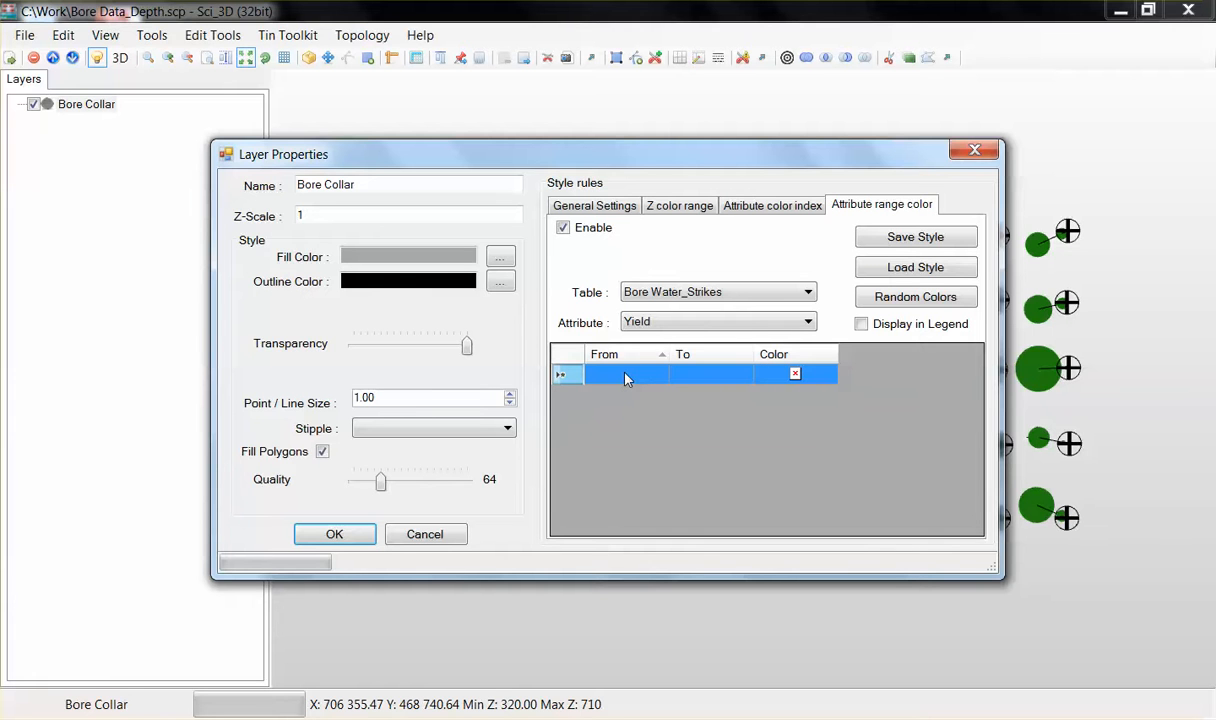
pyautogui.write('0')
pyautogui.press('Tab')
pyautogui.write('5')
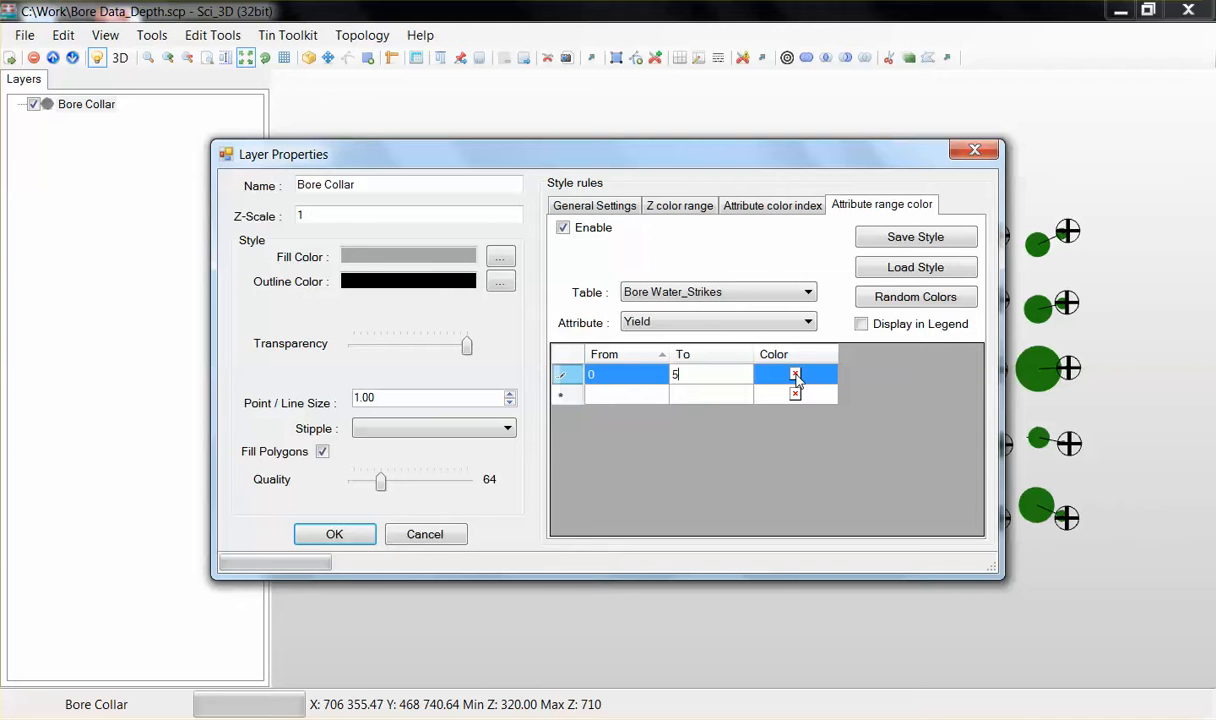
pyautogui.click(795, 376)
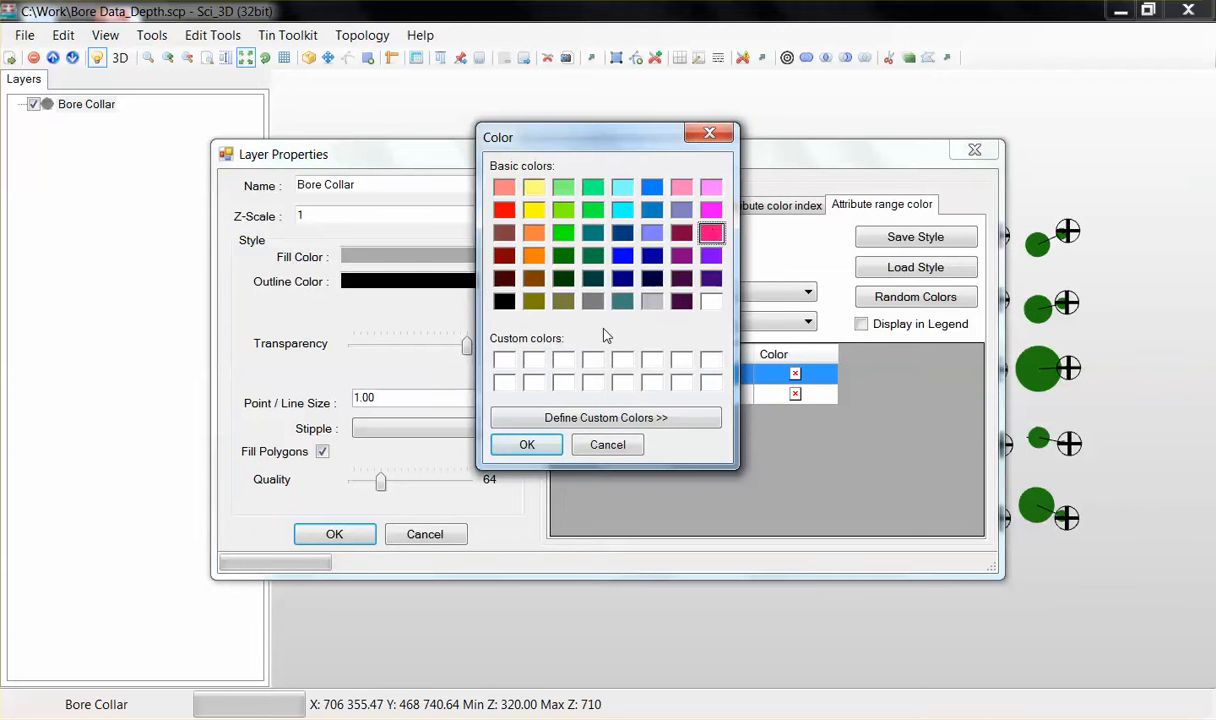
pyautogui.click(526, 444)
# Step: Add a second yield range from 5 to 25 and assign it the blue colour
pyautogui.click(612, 398)
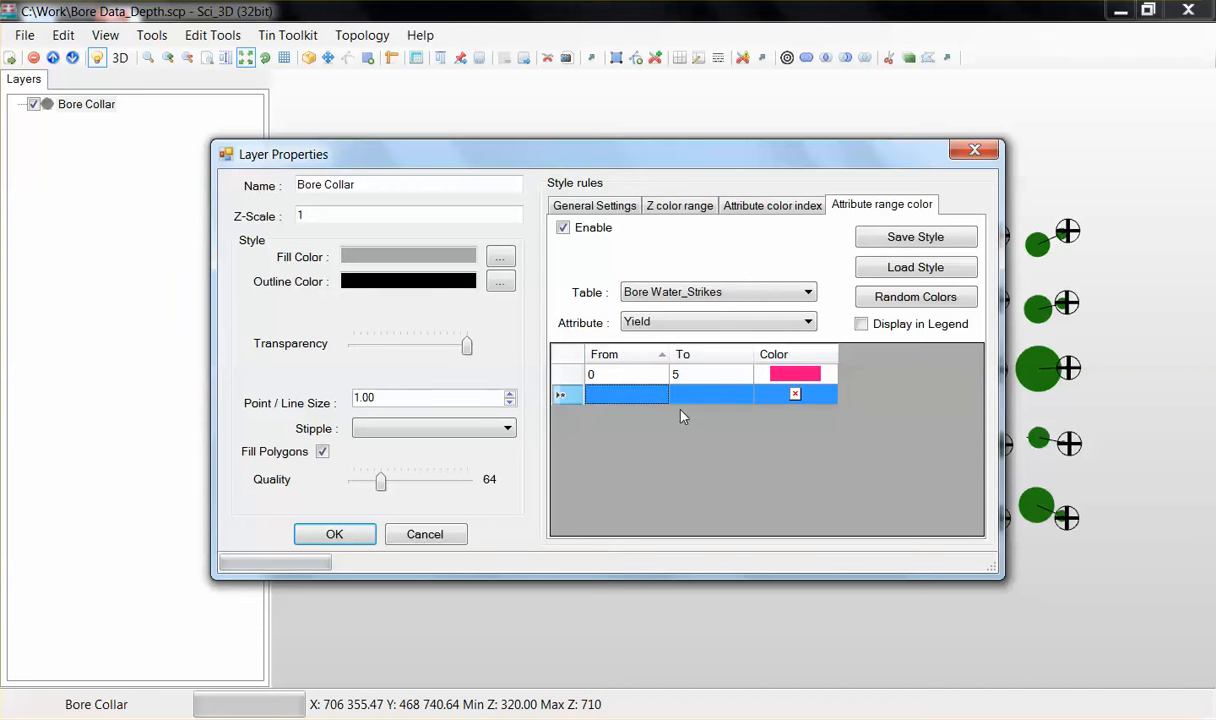
pyautogui.write('5')
pyautogui.press('Tab')
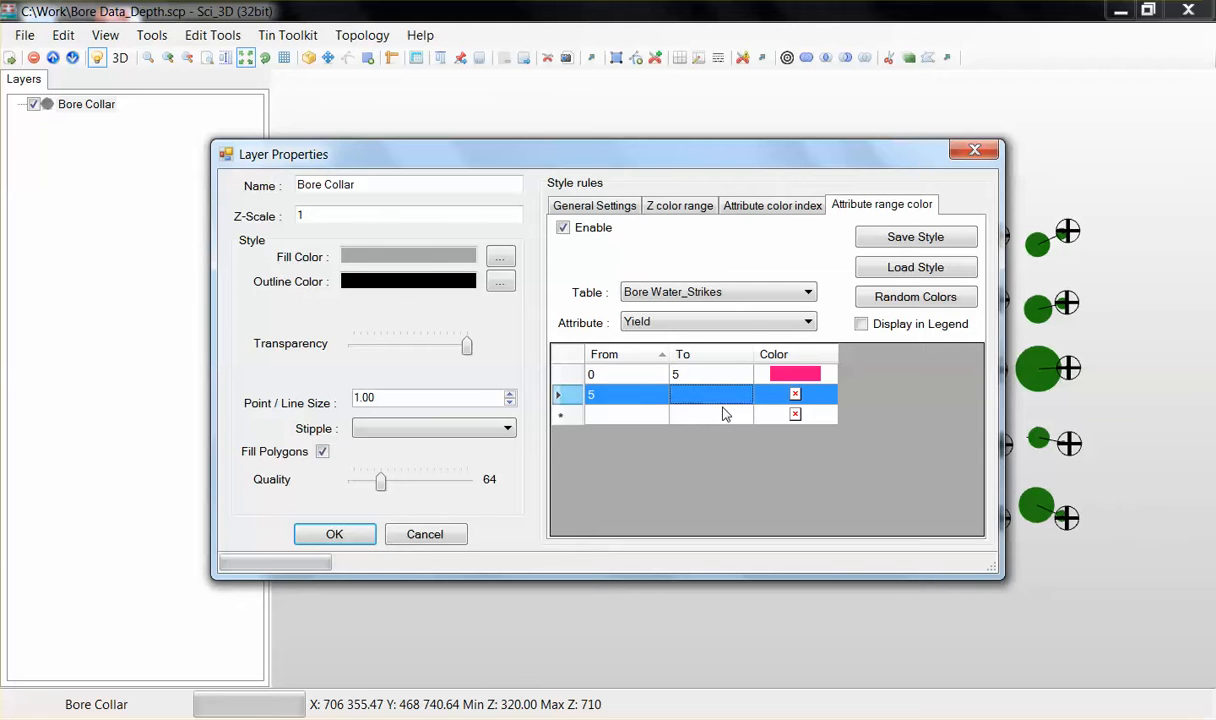
pyautogui.write('25')
pyautogui.click(797, 392)
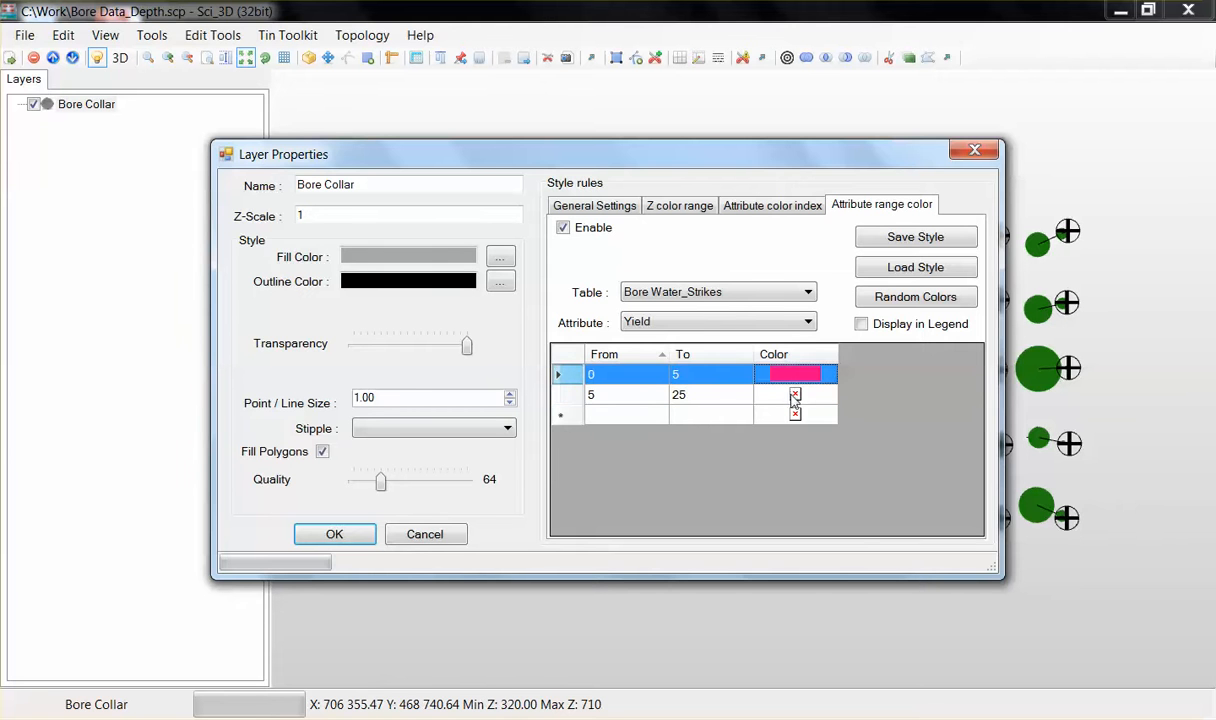
pyautogui.click(795, 398)
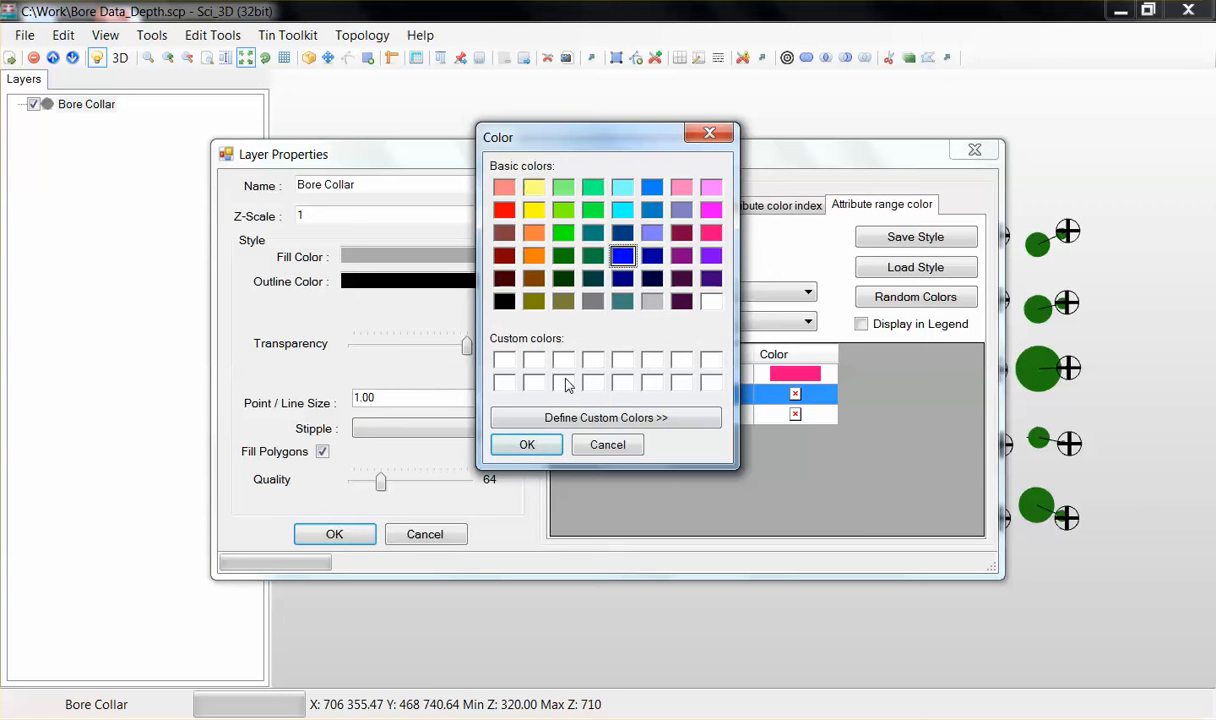
pyautogui.click(505, 444)
# Step: Add a third yield range from 25 to 50 in bright green and apply the layer properties
pyautogui.click(620, 414)
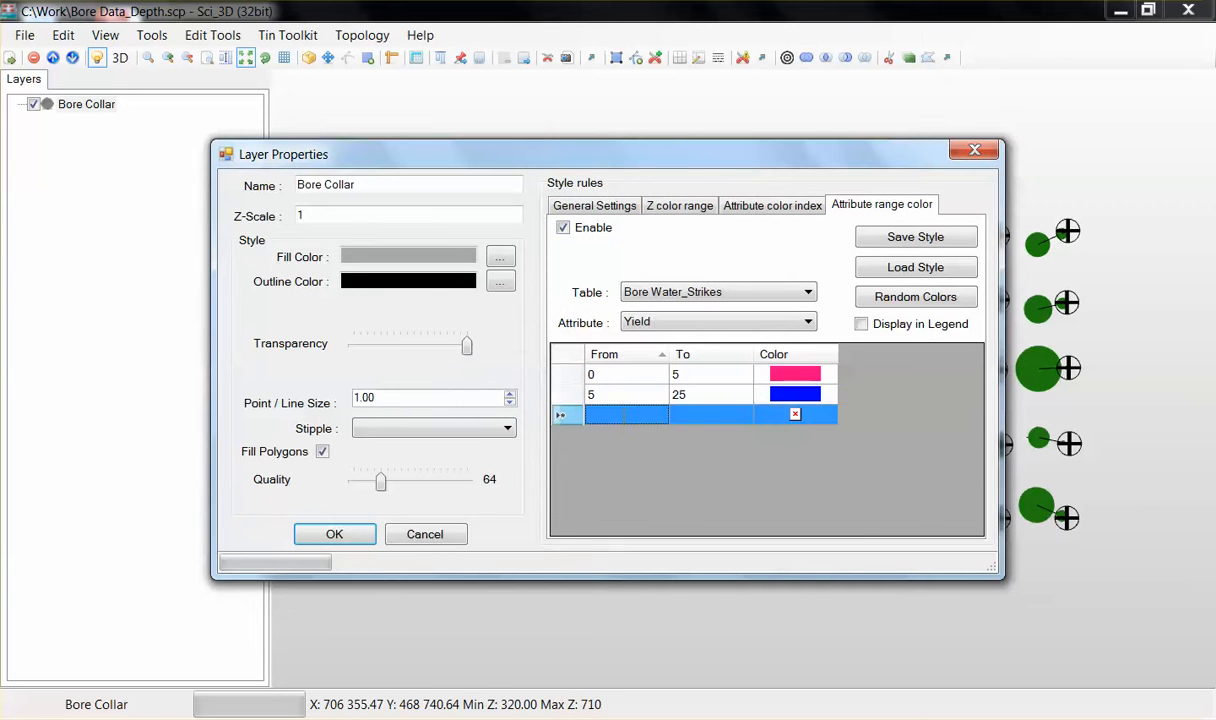
pyautogui.write('25')
pyautogui.write('0')
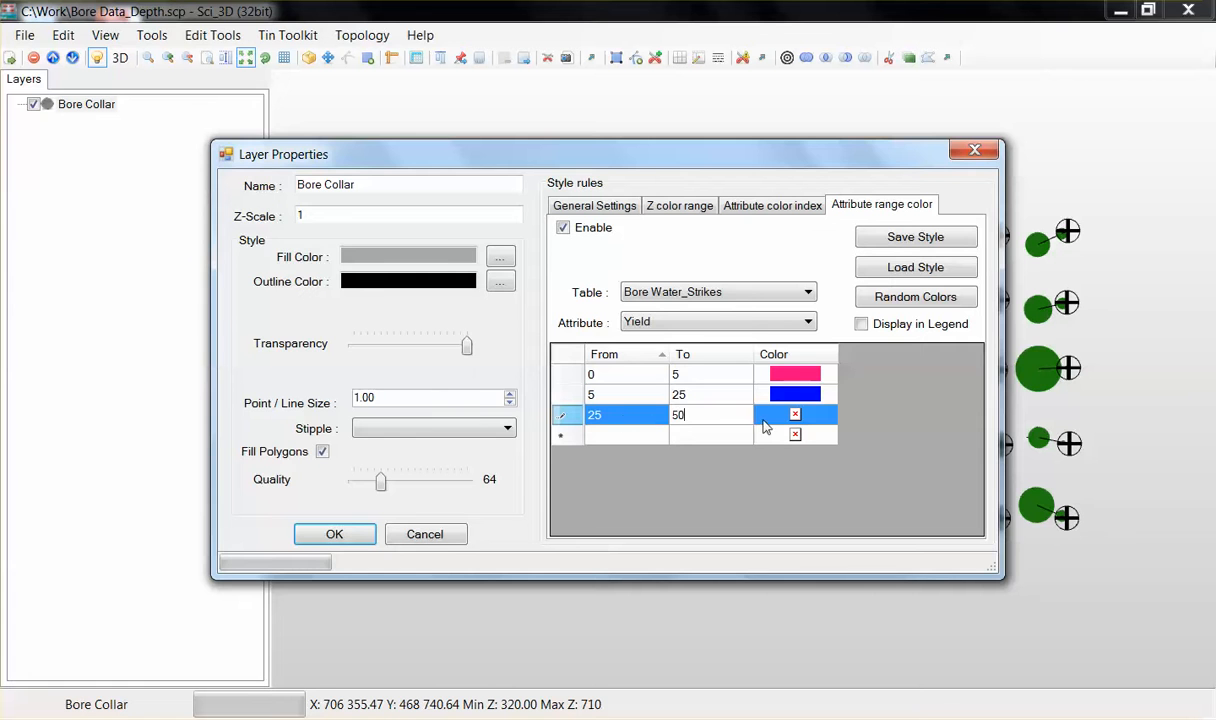
pyautogui.click(795, 418)
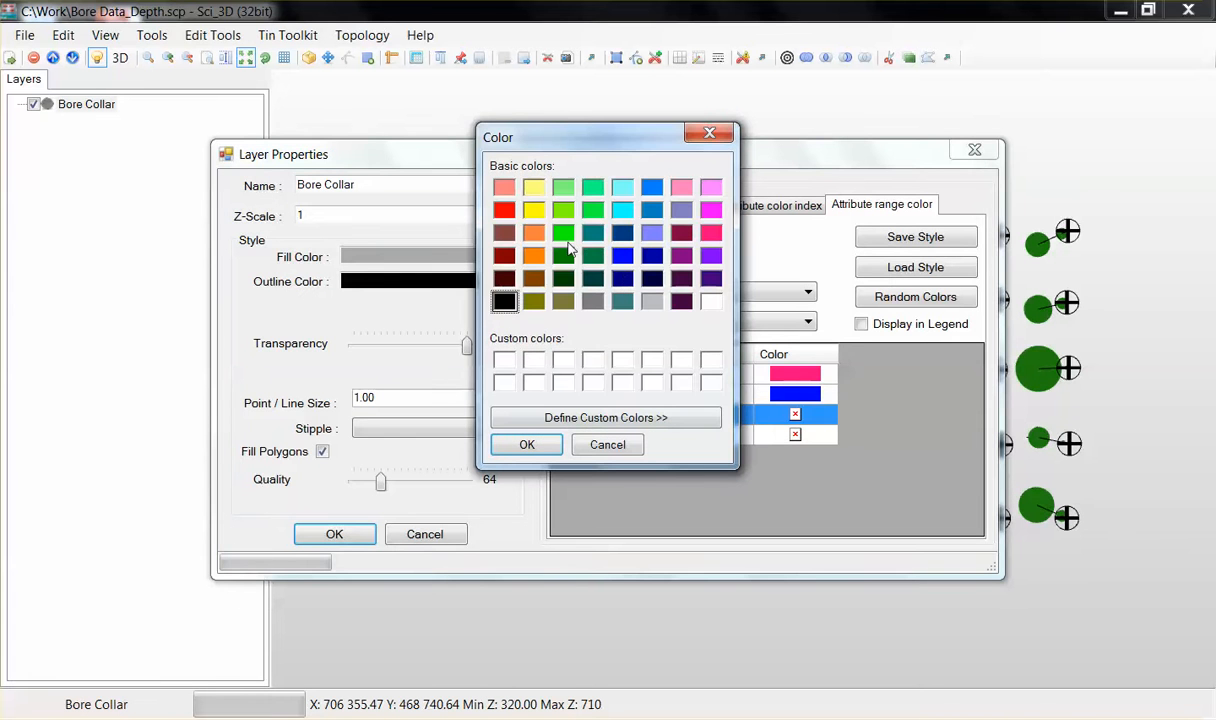
pyautogui.click(564, 236)
pyautogui.click(541, 445)
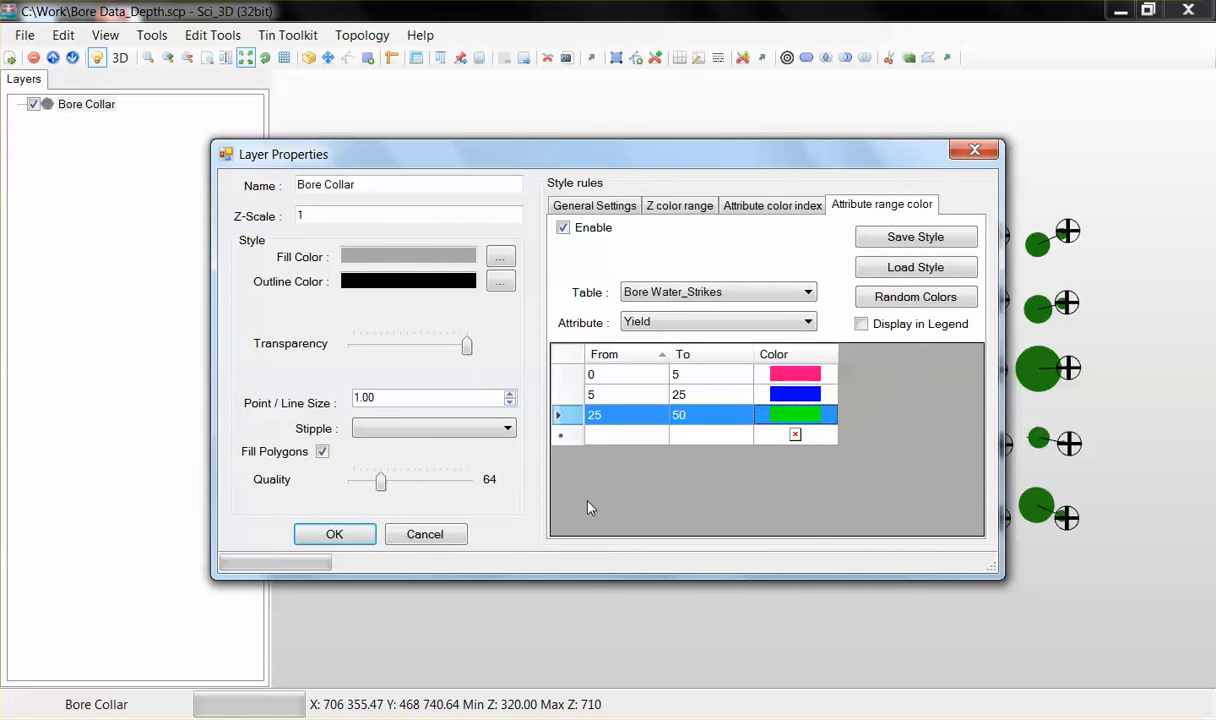
pyautogui.click(334, 535)
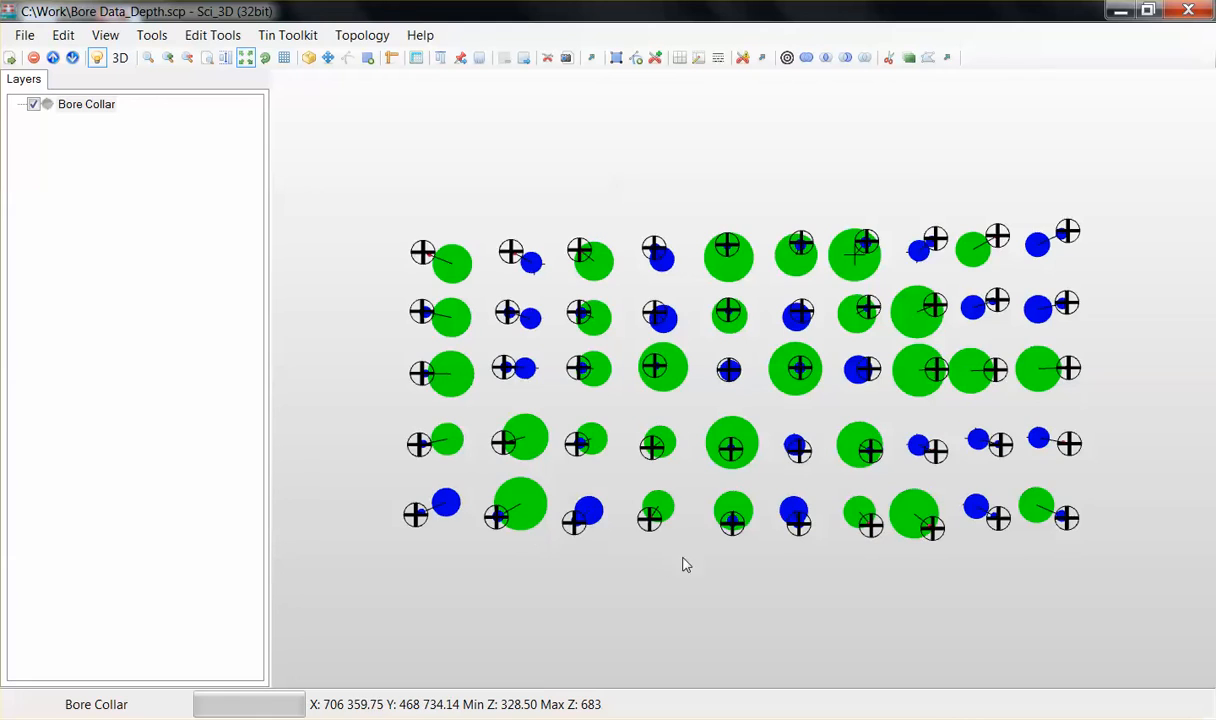
# Step: Save the project with the yield-based colours of the Bore Collar layer
pyautogui.moveTo(678, 530); pyautogui.dragTo(736, 171)
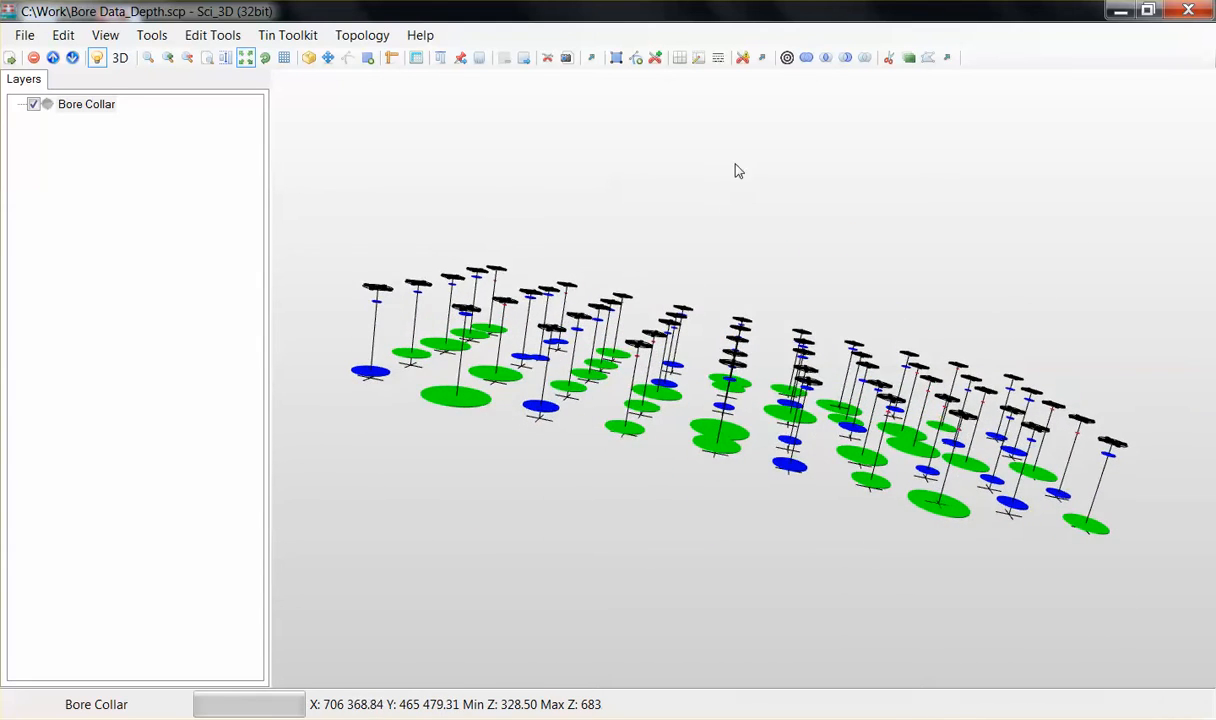
pyautogui.moveTo(667, 426); pyautogui.dragTo(849, 413)
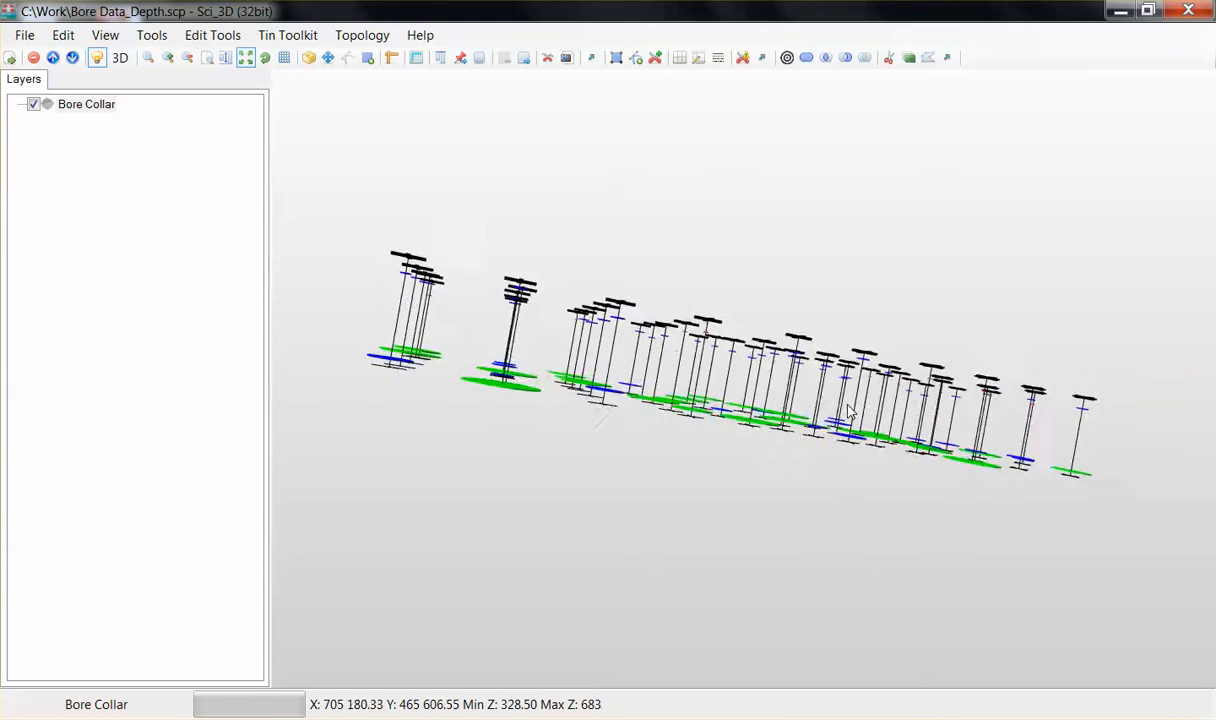
pyautogui.moveTo(751, 231); pyautogui.dragTo(600, 562)
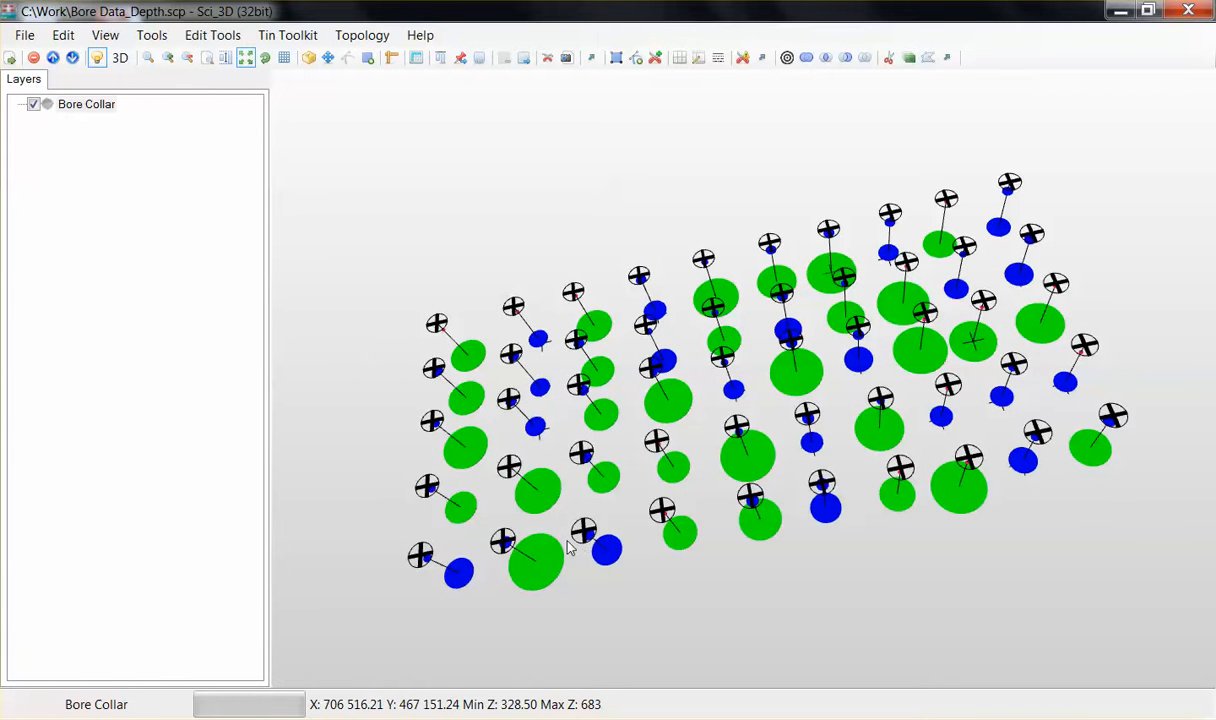
pyautogui.click(24, 35)
pyautogui.click(38, 96)
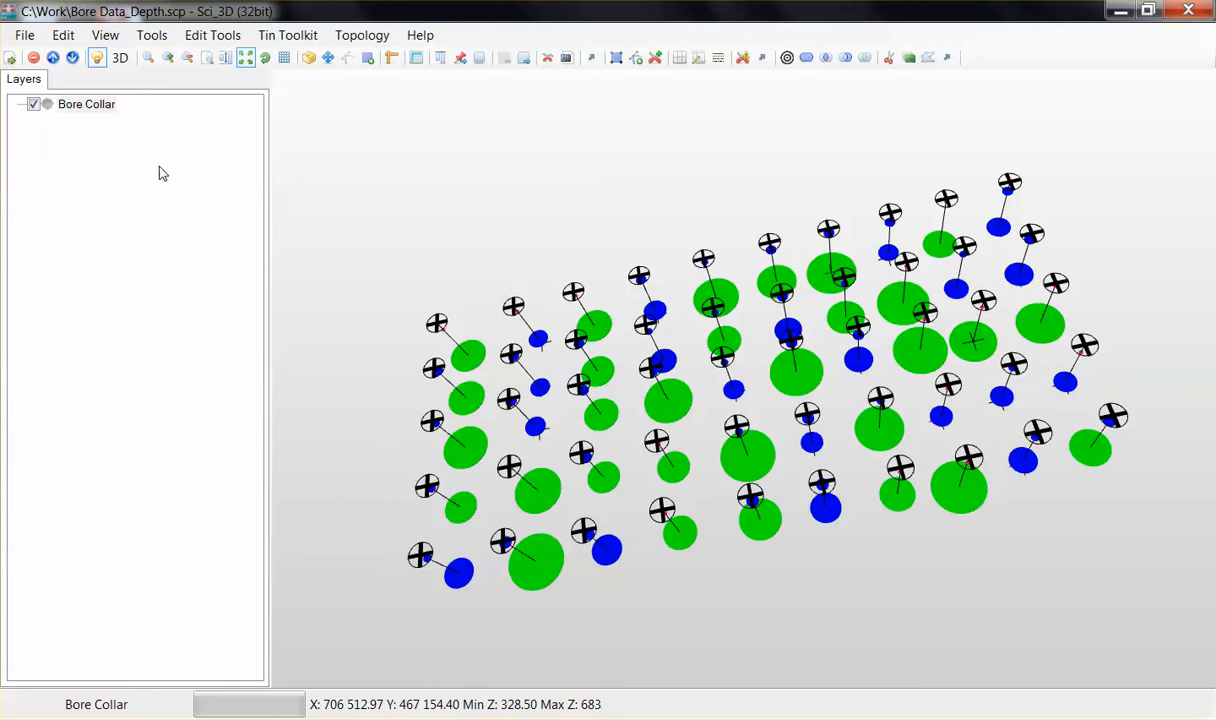